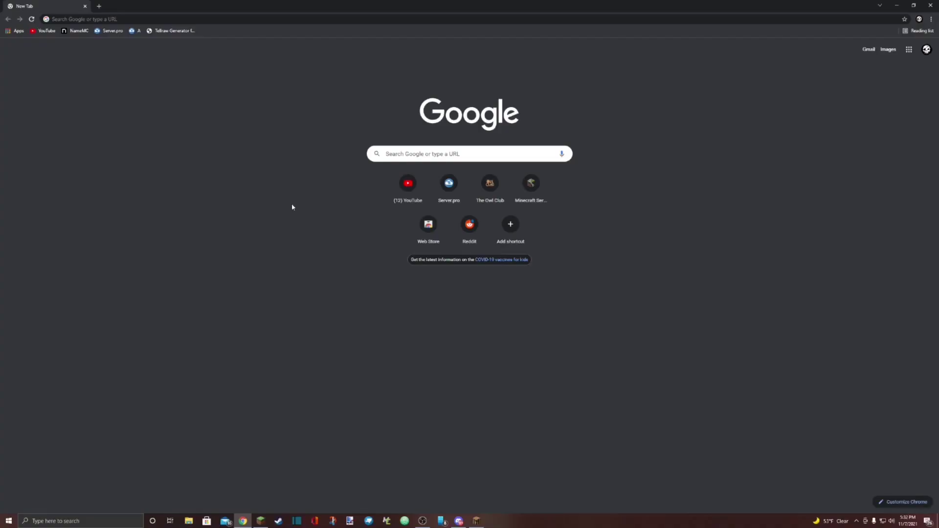
Search the web for "java" and open the Java | Oracle website from the results
left_click(161, 19)
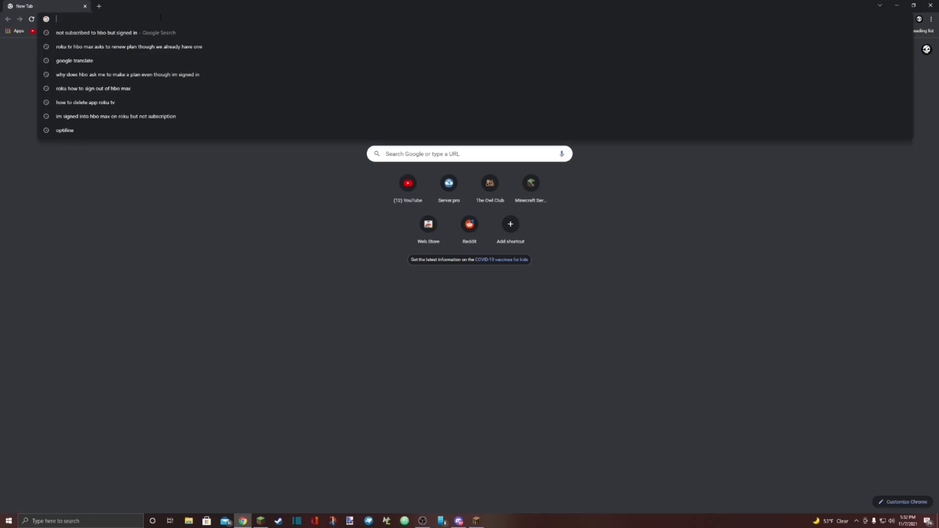
left_click(304, 260)
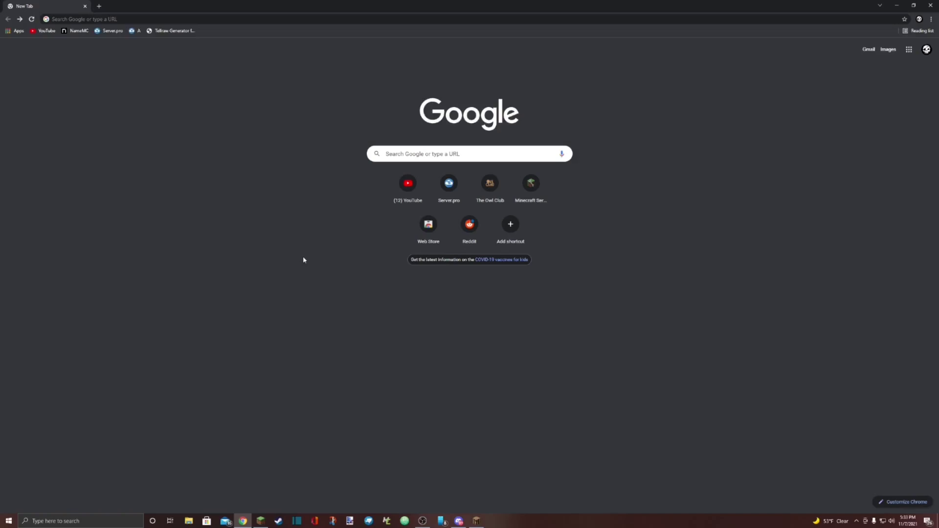
key("ctrl+l")
type("java")
key("Return")
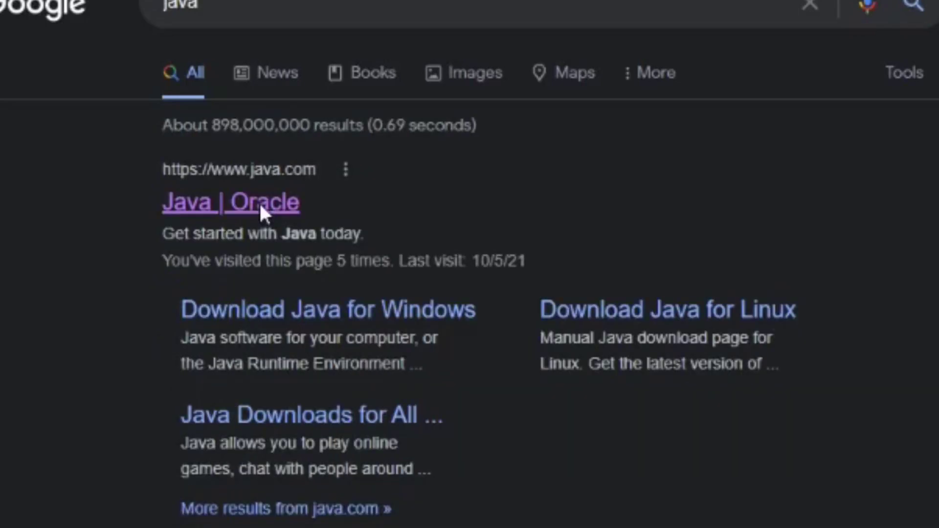
left_click(260, 210)
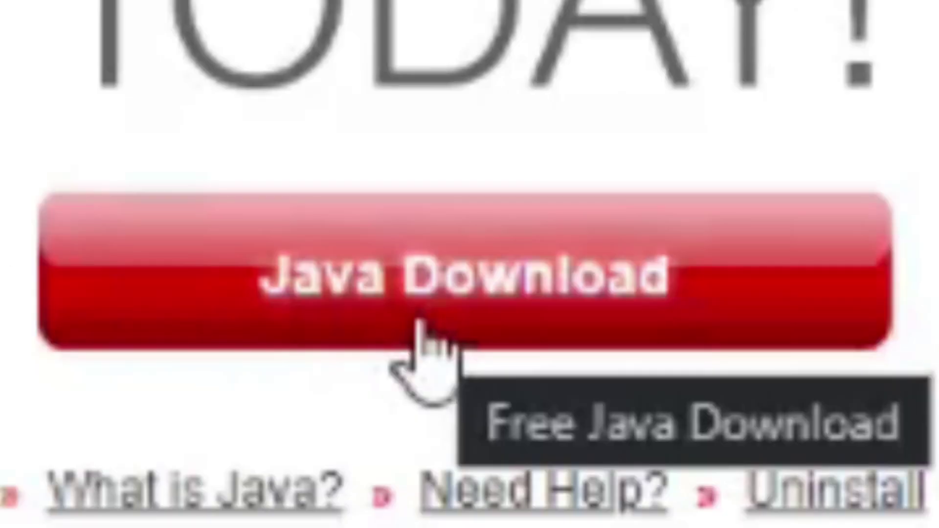
Download the free 64-bit Java for Windows installer, agreeing to its license terms, and open the Java setup
left_click(420, 326)
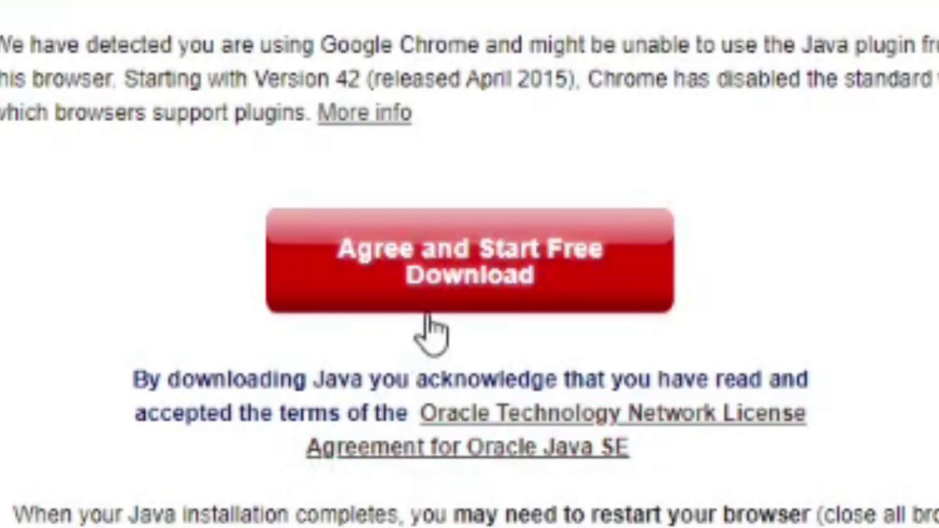
left_click(524, 287)
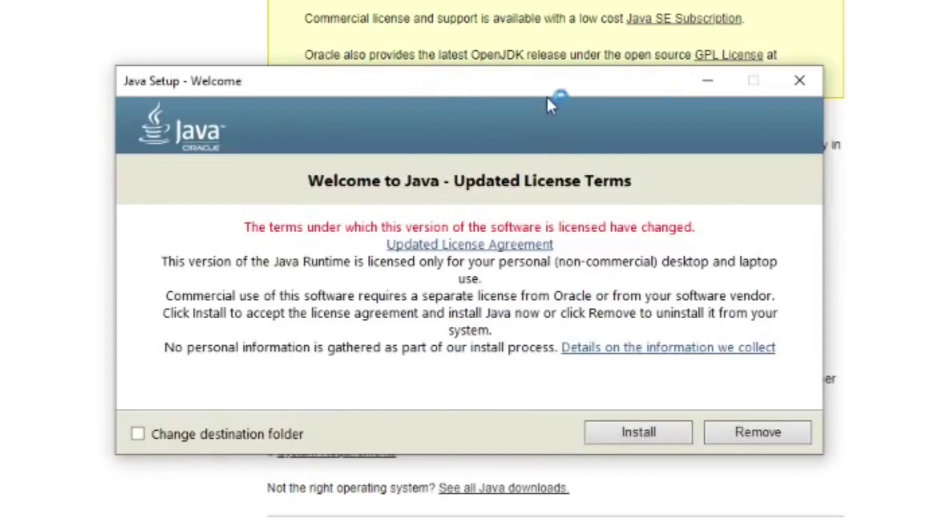
left_click_drag(551, 98, 515, 90)
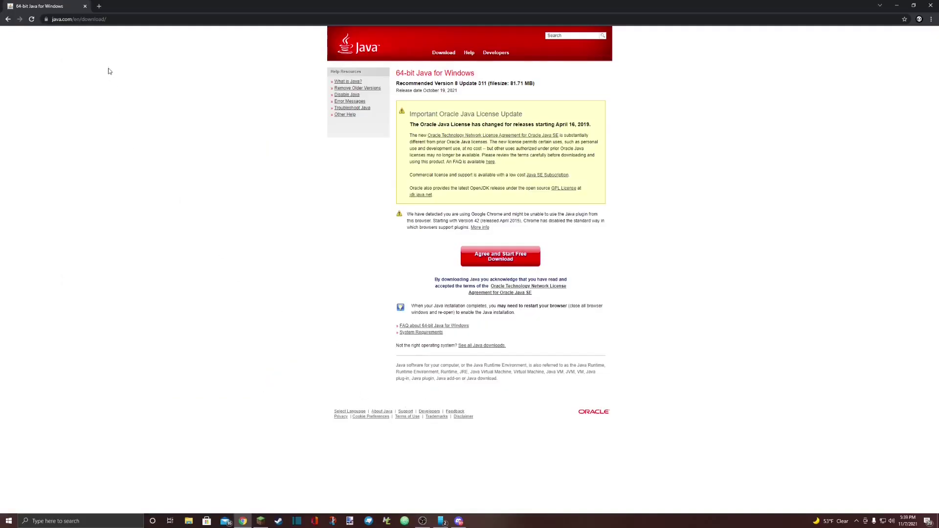
Search for "curse forge" in a new browser tab and open the CurseForge website
key("ctrl+t")
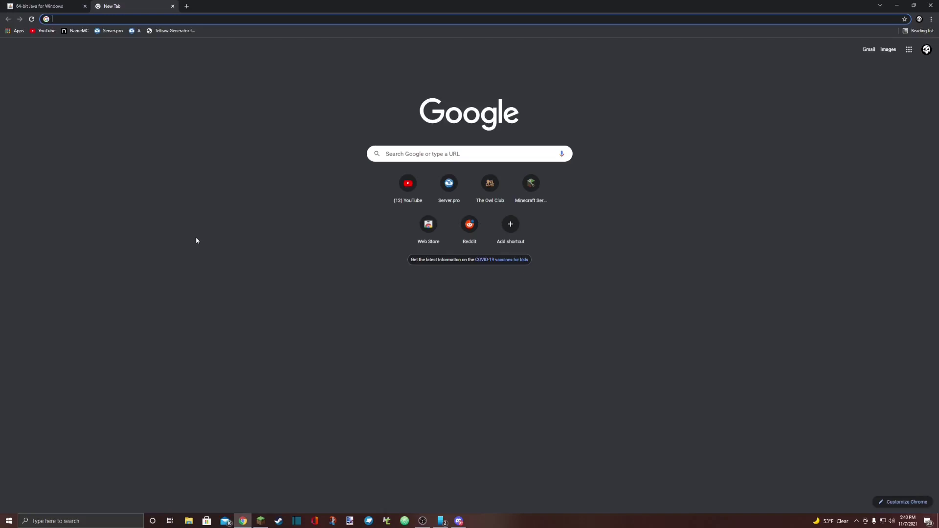
type("curse forge")
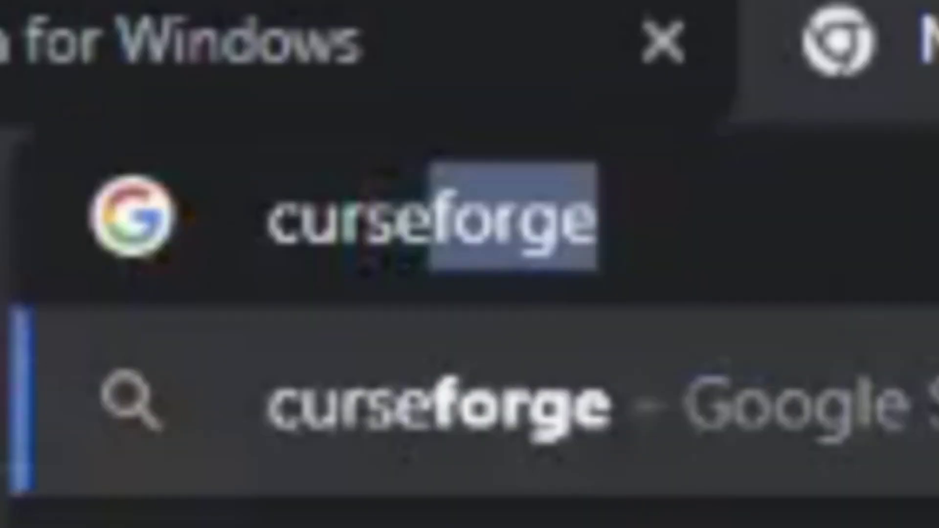
key("Return")
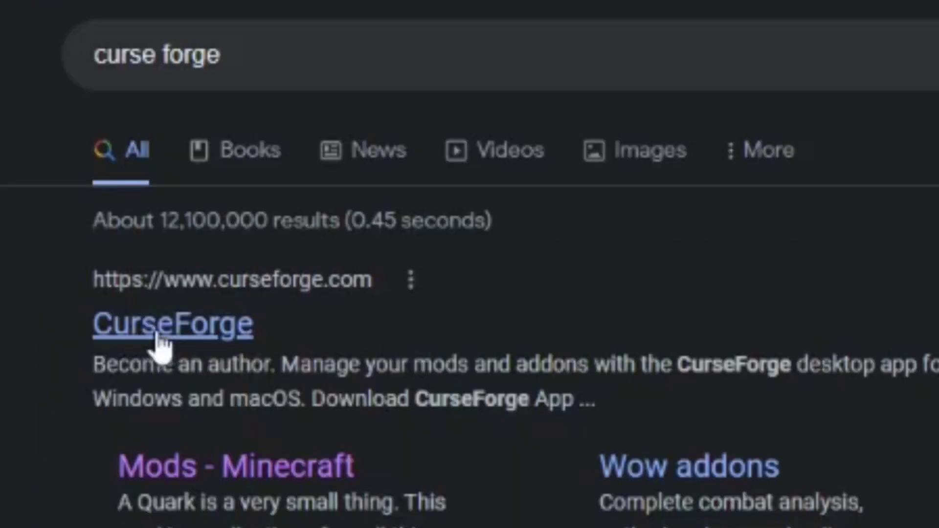
left_click(159, 340)
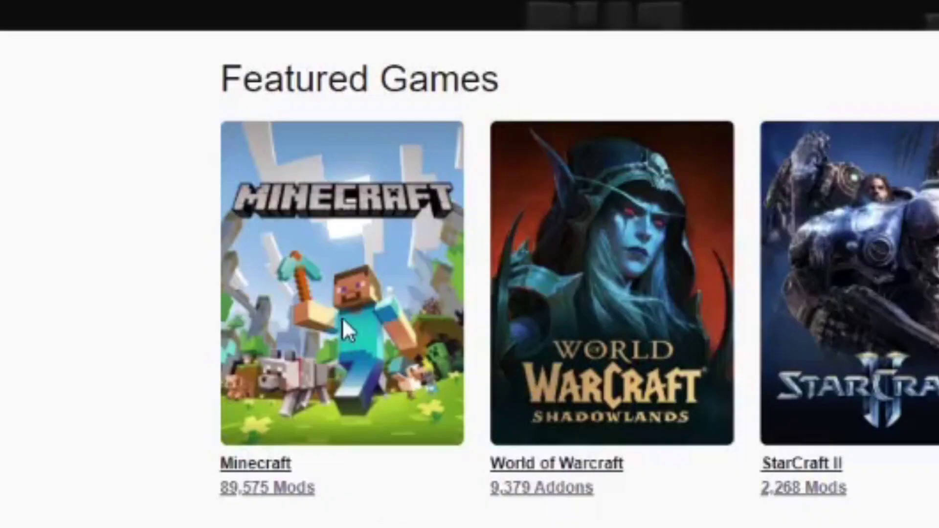
Open the Minecraft section from the featured games and browse its Mods category
left_click(281, 237)
scroll(531, 167, "down", 4)
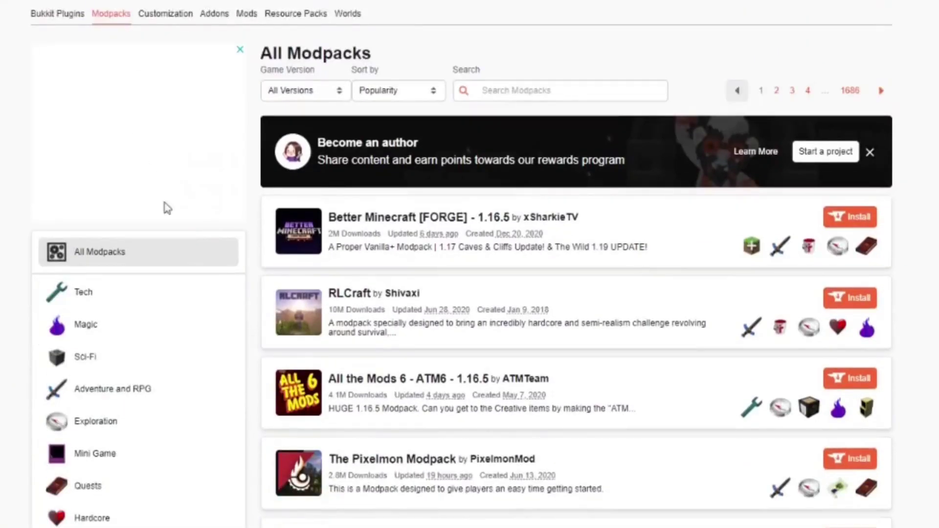
left_click(246, 14)
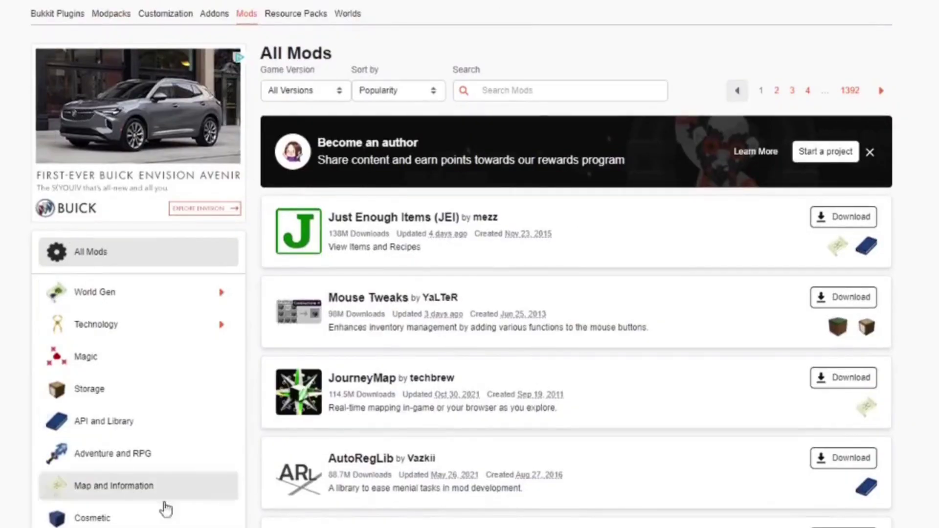
scroll(803, 274, "up", 1)
scroll(512, 357, "down", 20)
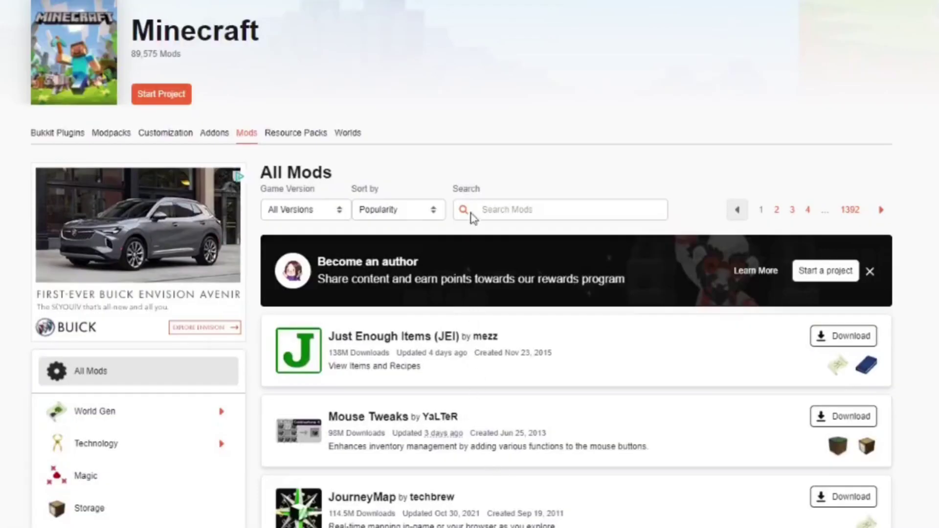
Search the Minecraft mods for "gun" and open the Techguns mod page
left_click(496, 206)
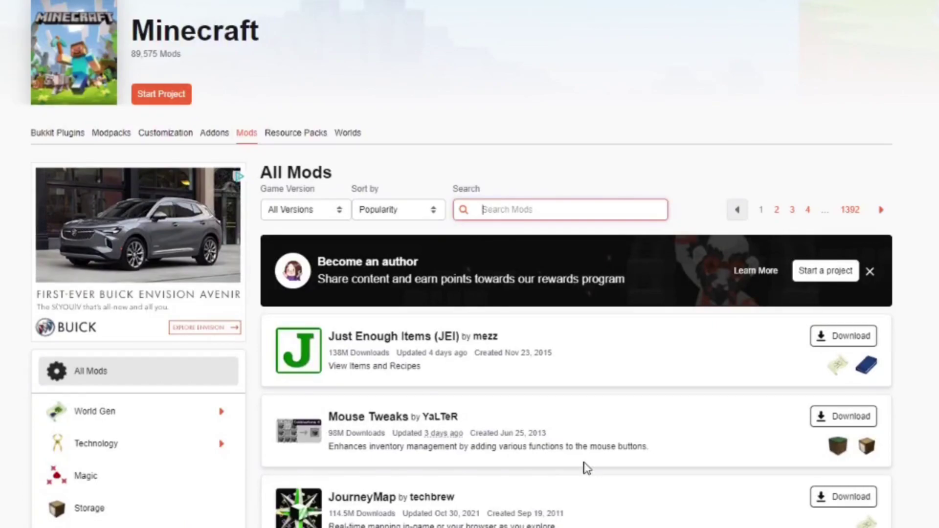
type("gun")
key("Return")
scroll(470, 294, "down", 10)
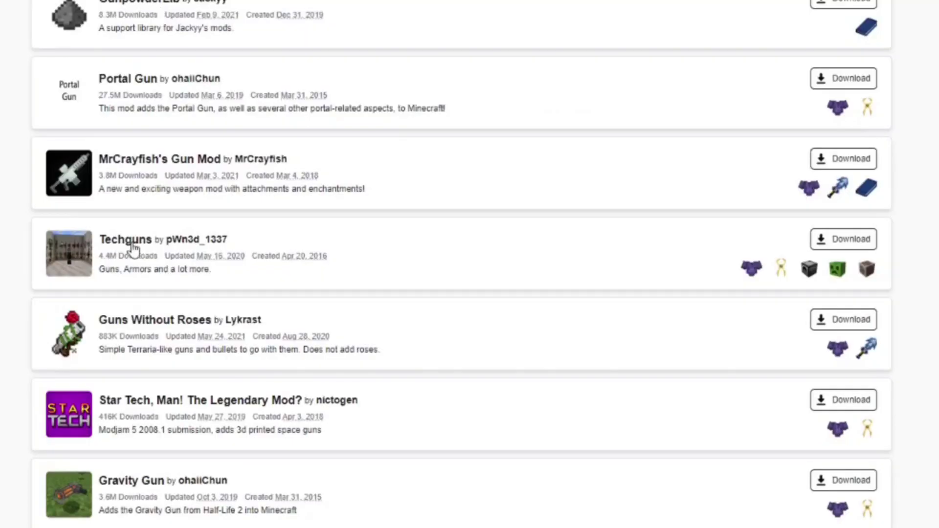
left_click(91, 246)
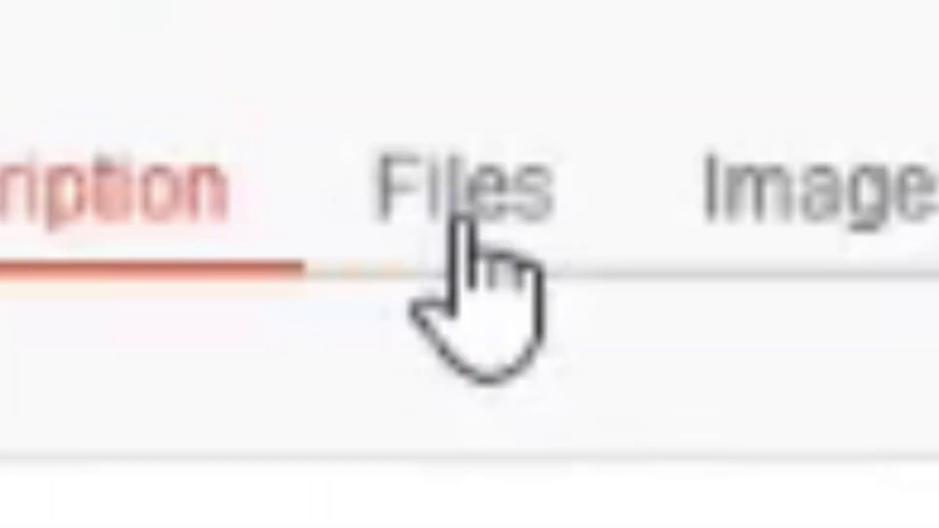
Download the Techguns 1.12.2-2.0.2.0_pre3.2 file from the mod's recent files and keep the flagged jar
left_click(105, 163)
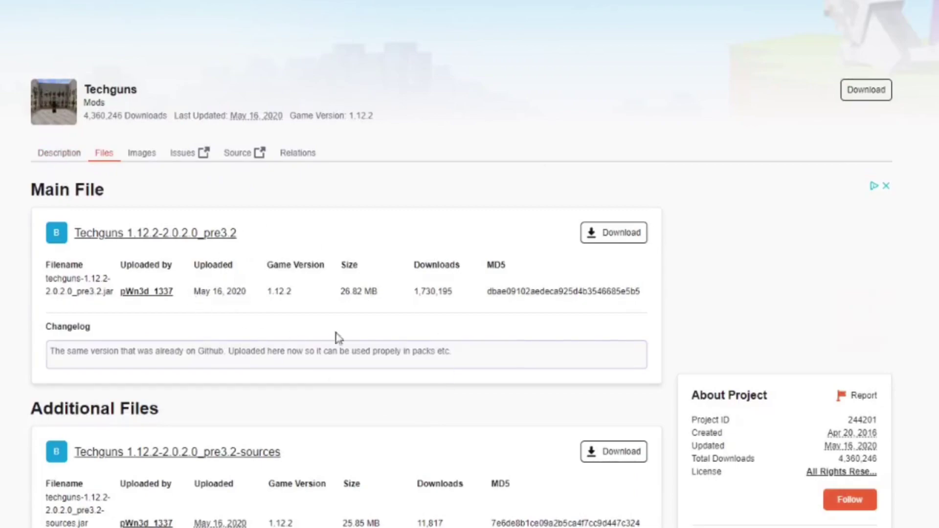
scroll(402, 378, "down", 10)
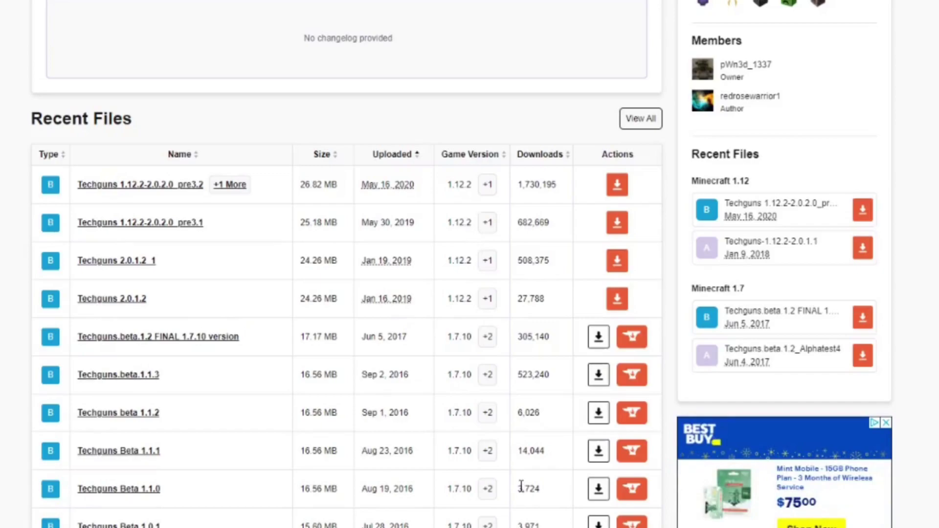
scroll(507, 516, "up", 4)
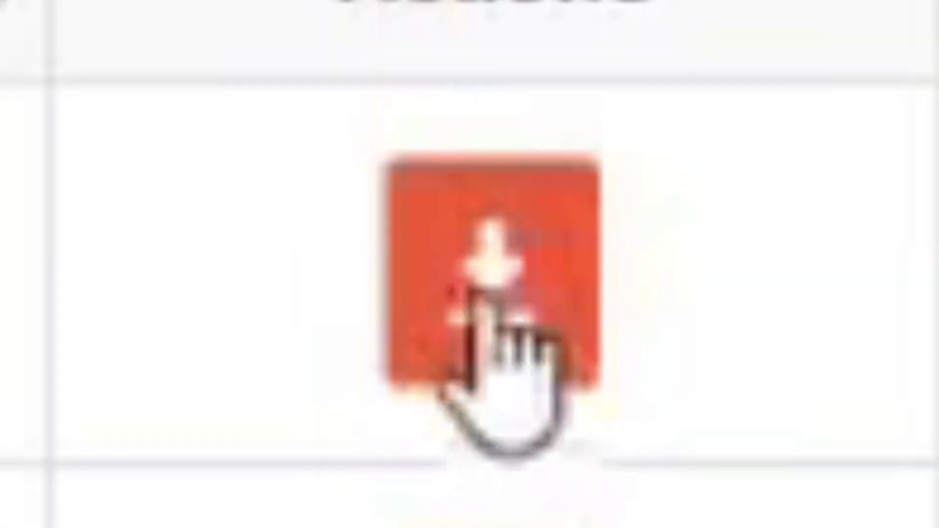
left_click(477, 294)
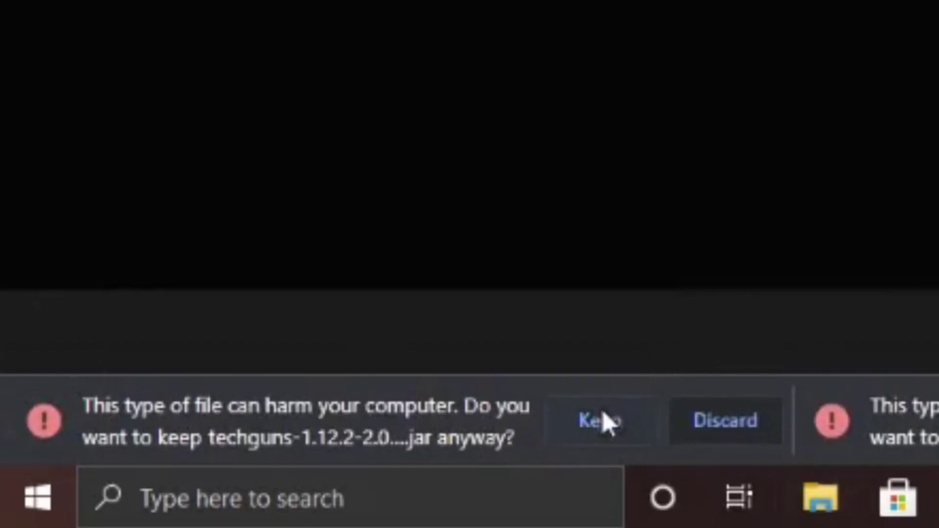
left_click(604, 416)
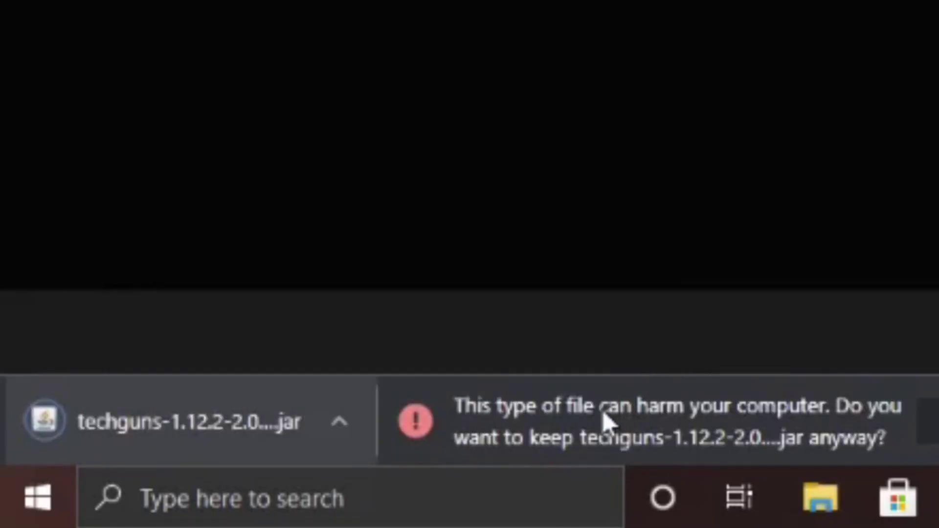
Search for "minecraft forge" in a new browser tab and open the Minecraft Forge downloads page
left_click(275, 6)
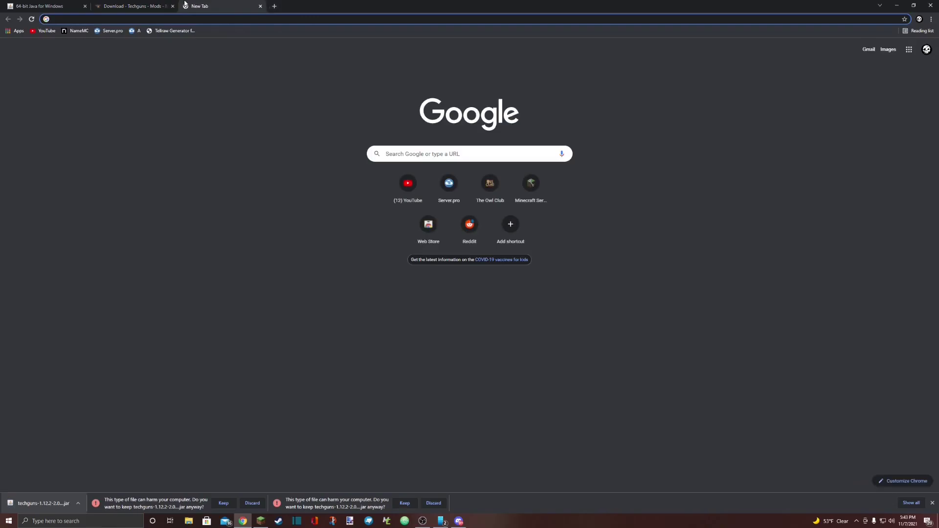
type("minecraft ")
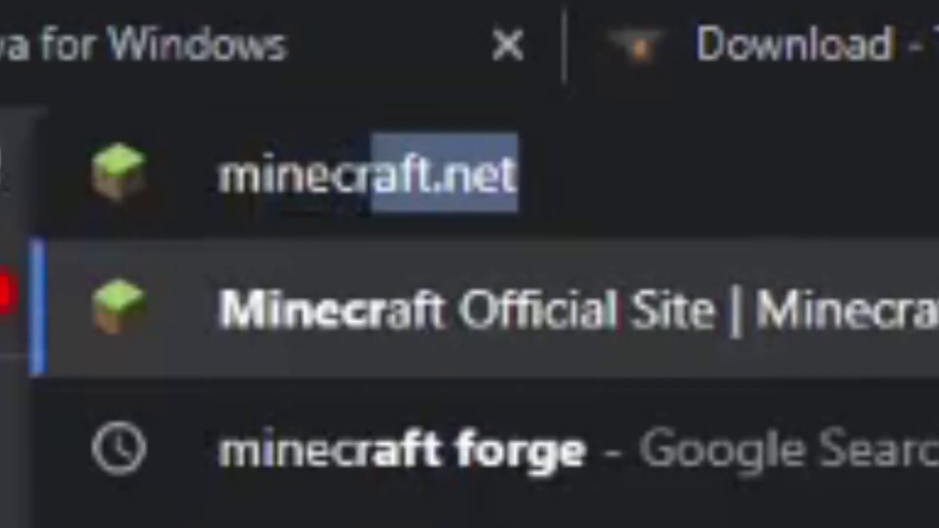
type("for")
key("Return")
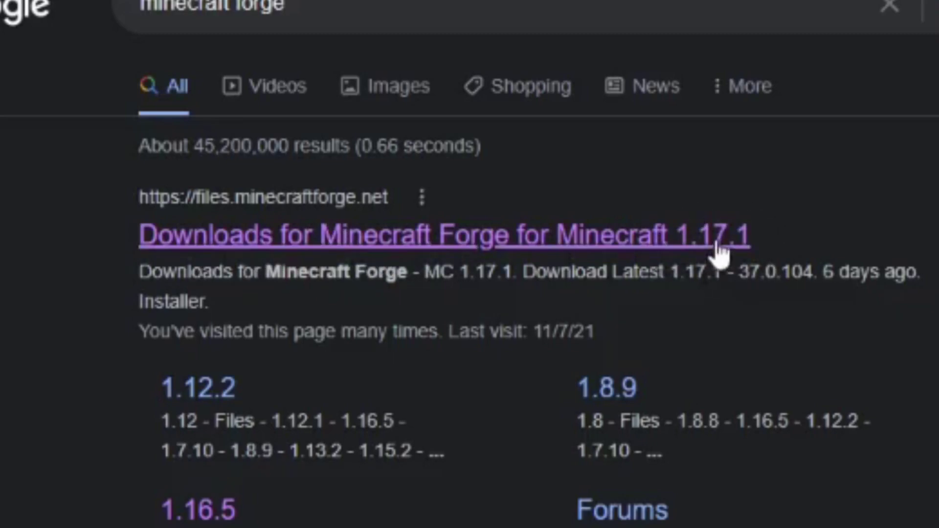
left_click(262, 237)
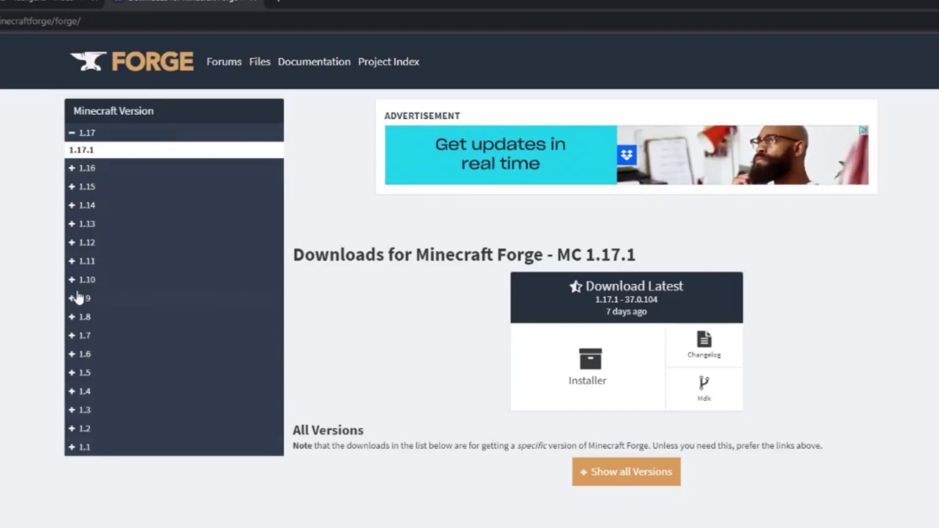
Download the Forge installer for Minecraft 1.12.2, skipping the advertisement page and keeping the flagged jar
left_click(77, 243)
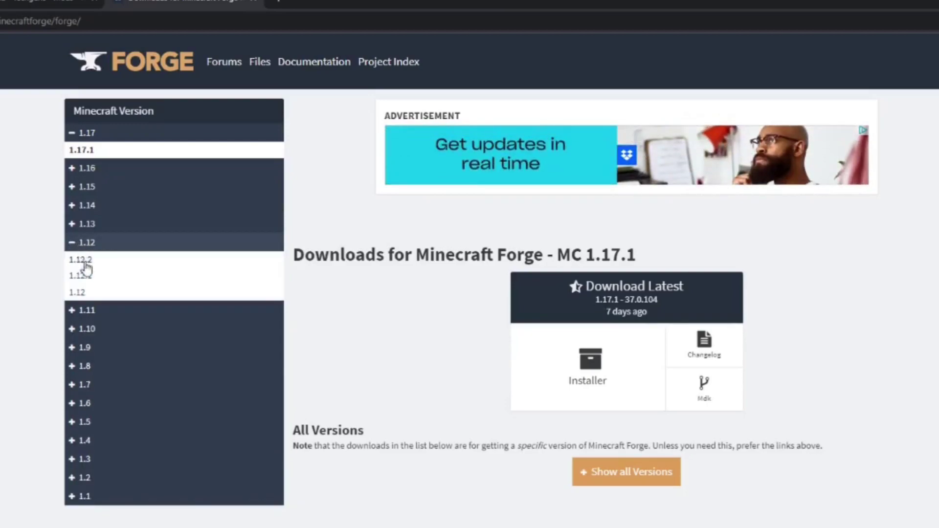
left_click(99, 264)
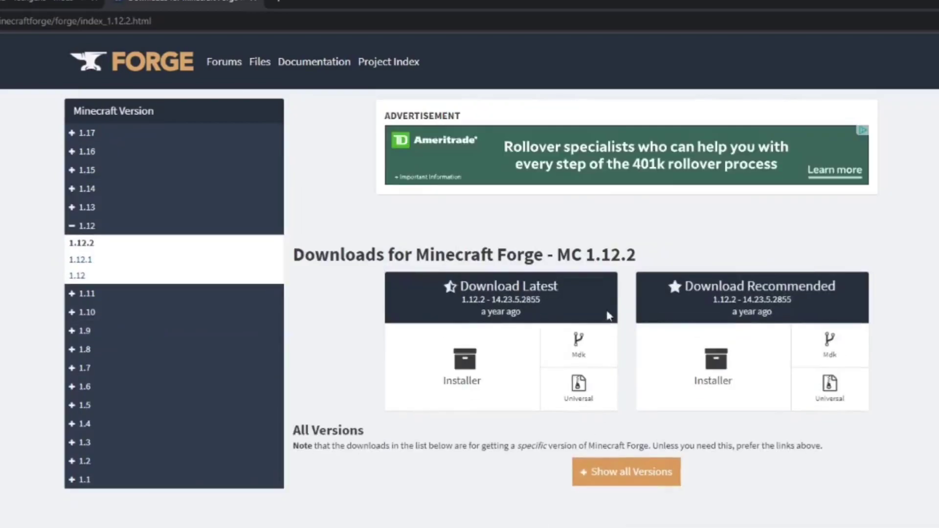
left_click_drag(637, 252, 584, 252)
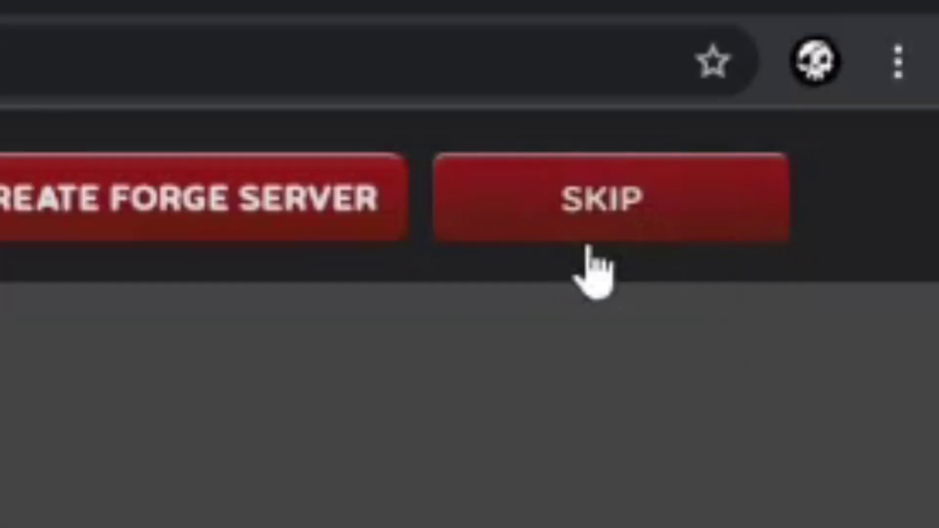
left_click(887, 44)
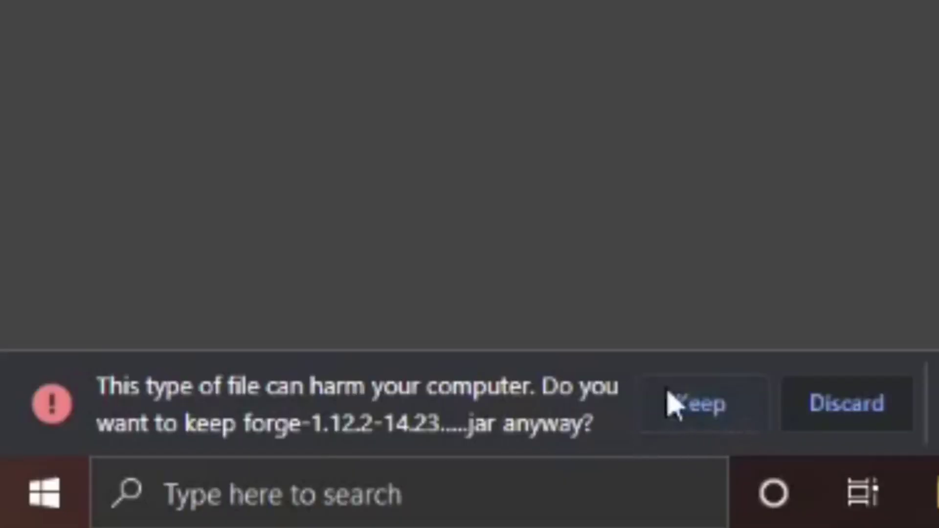
left_click(695, 412)
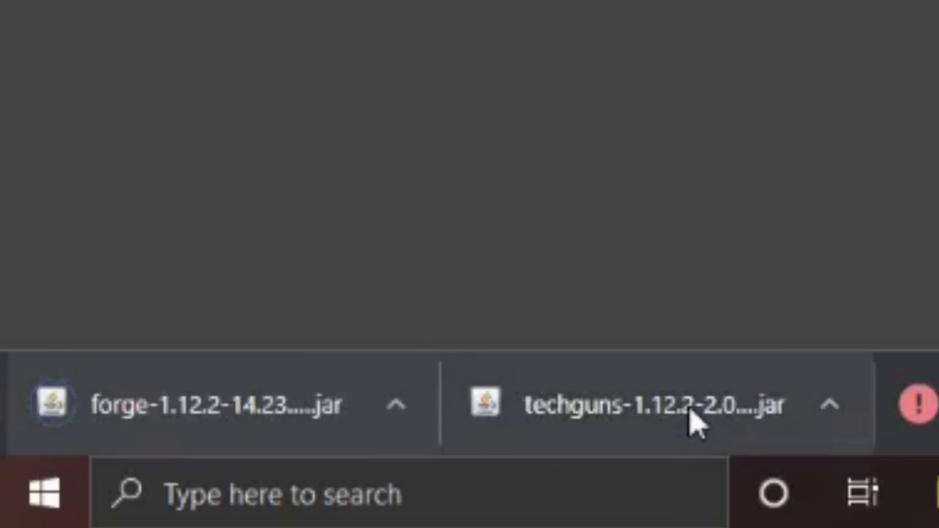
Run the downloaded Forge installer with the Install client option, and close the Minecraft Launcher
left_click(132, 408)
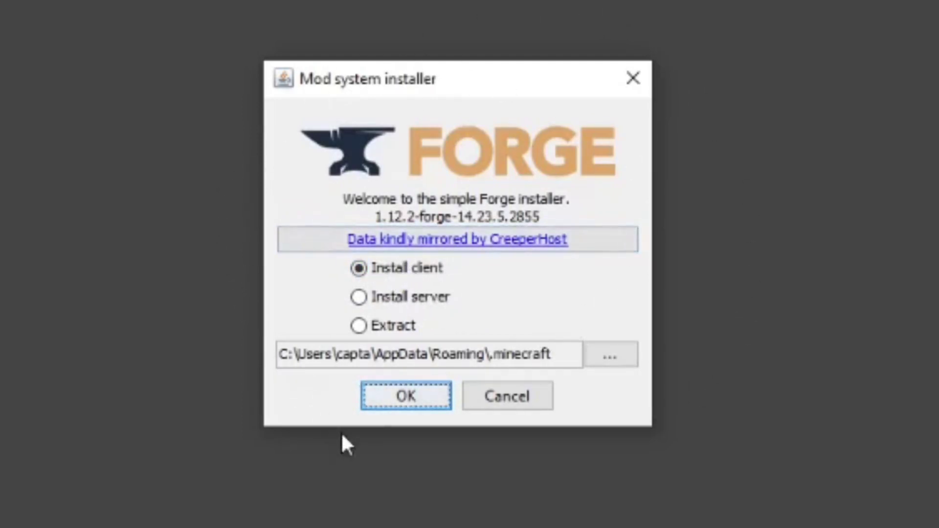
left_click(397, 399)
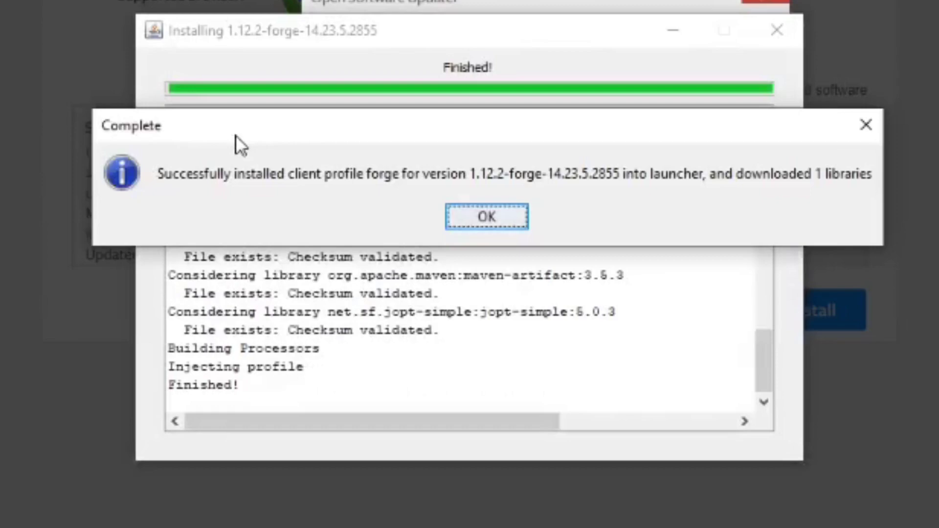
left_click_drag(235, 136, 206, 158)
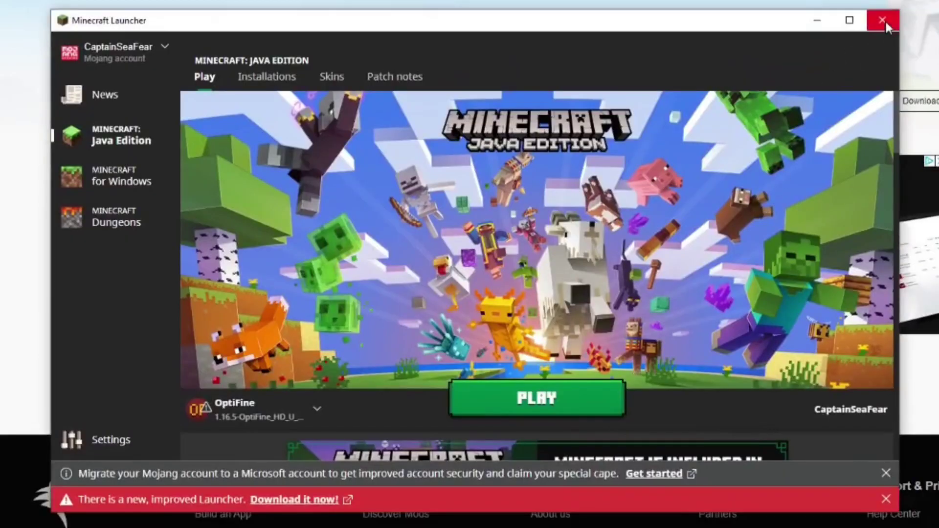
left_click(657, 123)
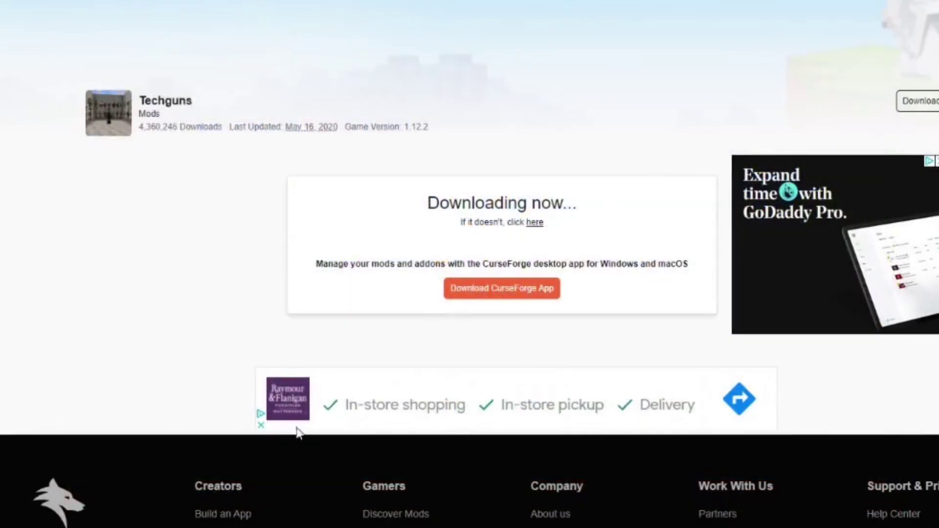
In the Minecraft Launcher, create a new installation named Forge for 1.12.2 using version release 1.12.2-forge-14.23.5.2854
key("alt+Tab")
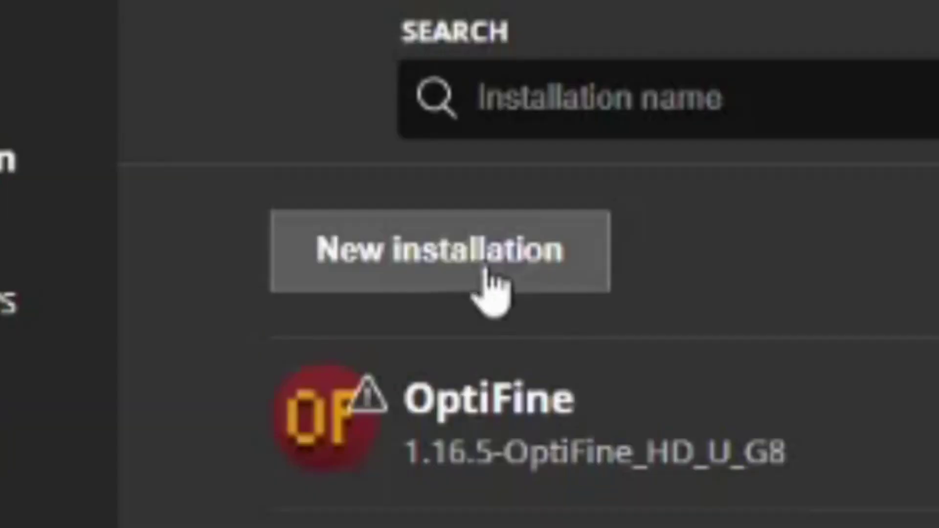
left_click(285, 172)
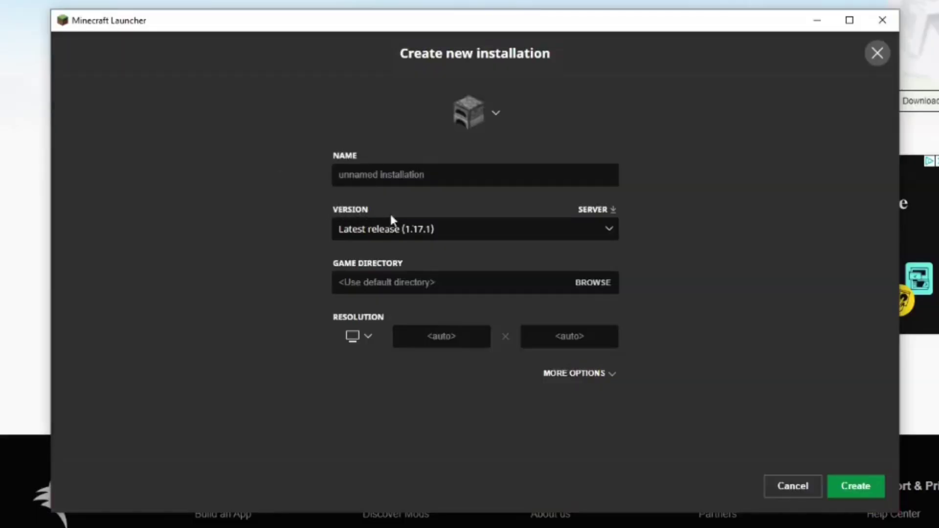
left_click(609, 230)
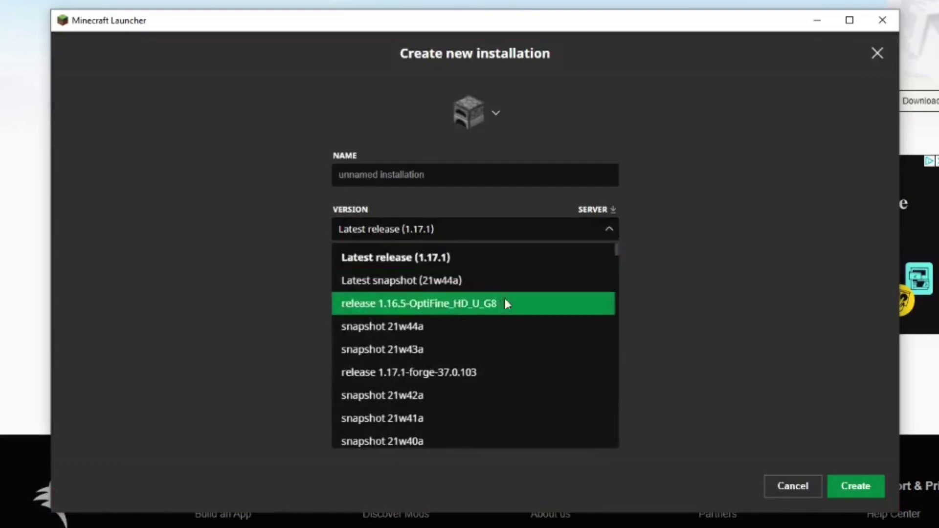
scroll(502, 303, "down", 4)
scroll(428, 306, "down", 5)
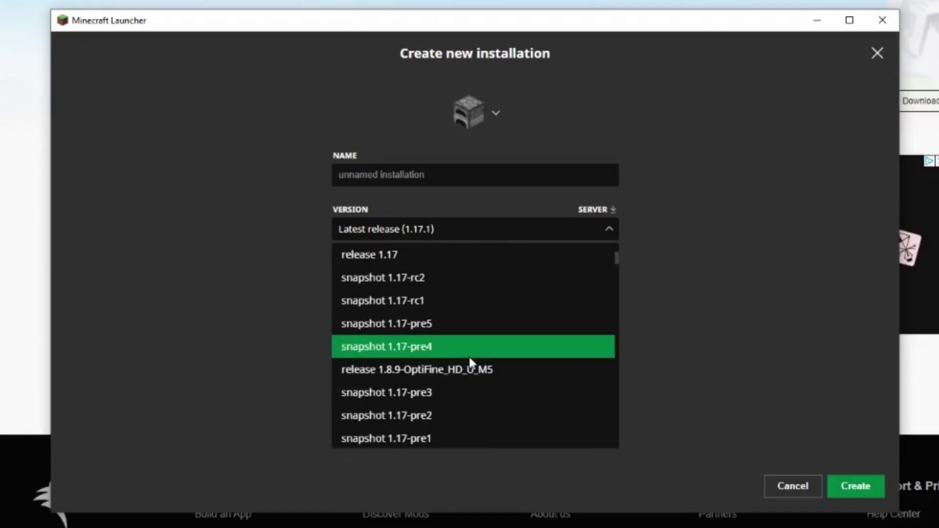
scroll(473, 361, "down", 5)
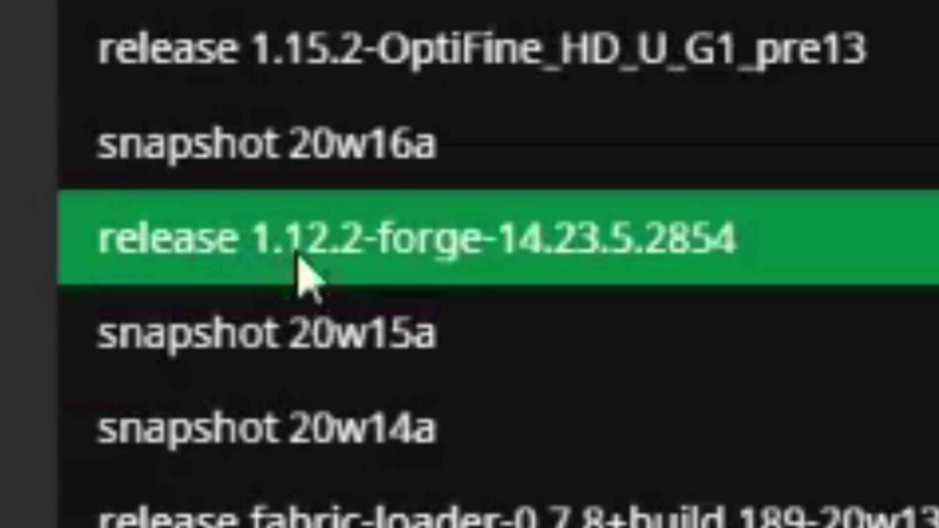
left_click(446, 247)
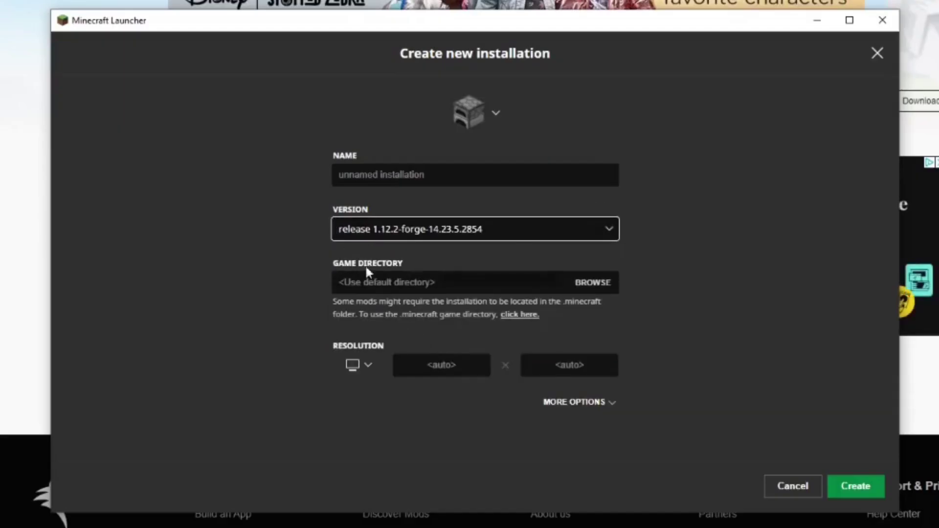
key("shift+Tab")
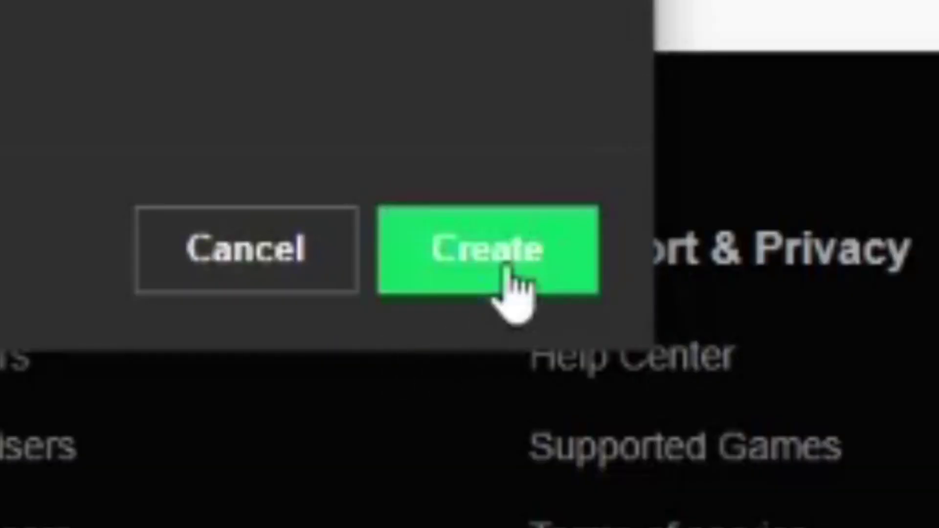
left_click(859, 488)
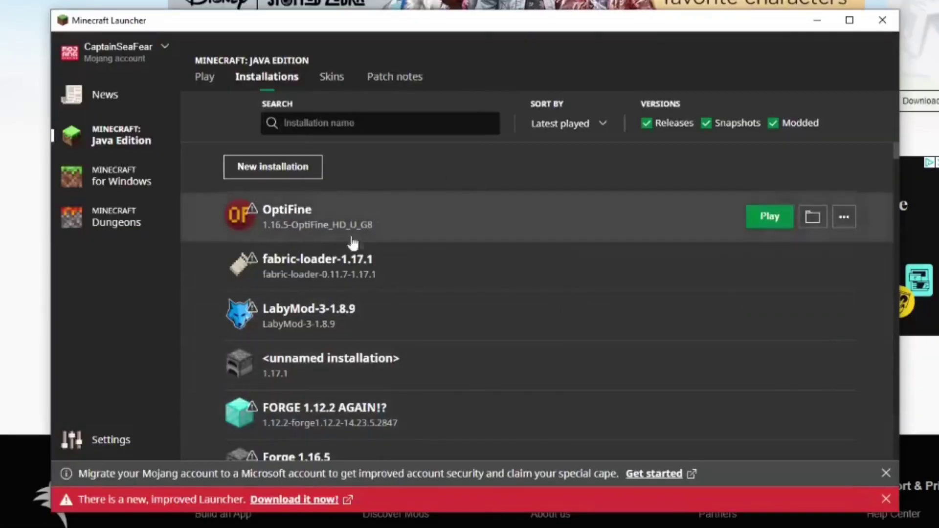
Launch the Forge for 1.12.2 installation, accepting the risks without further warnings, and close the game from its main menu
scroll(463, 235, "down", 10)
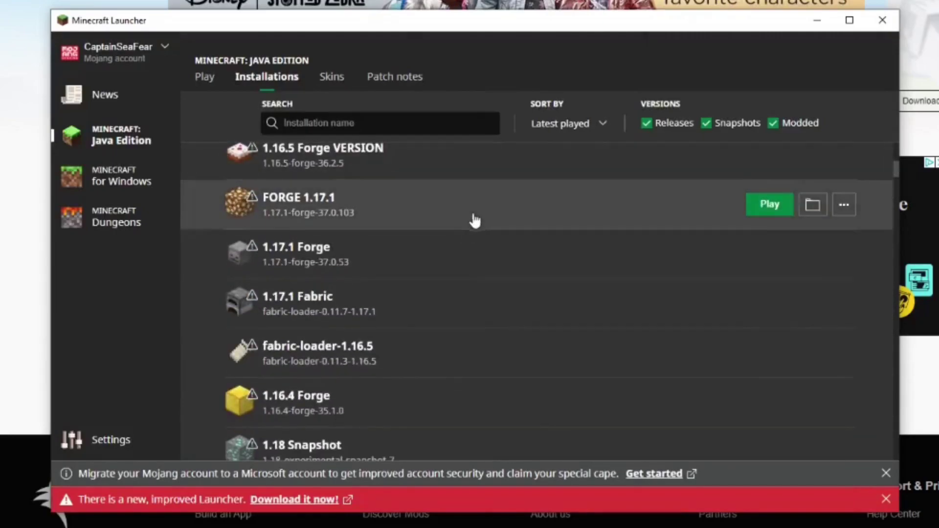
scroll(453, 227, "down", 10)
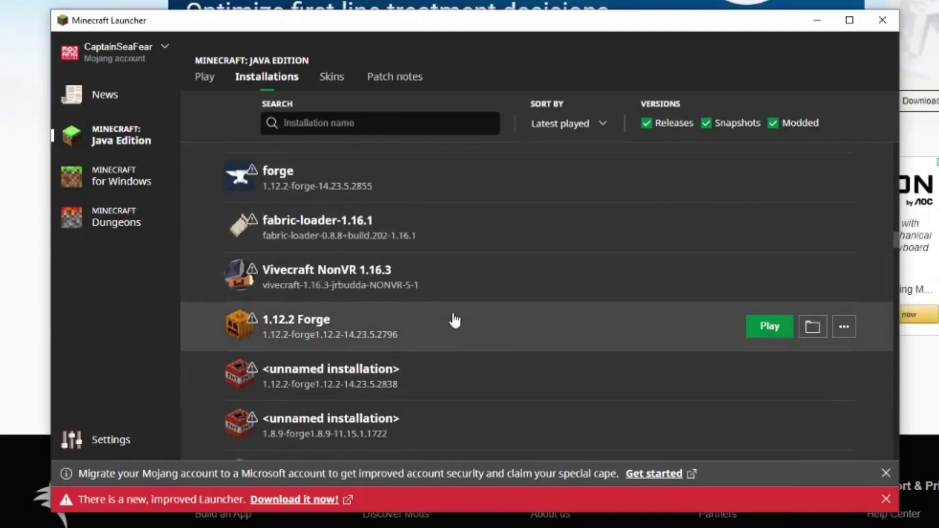
scroll(455, 321, "down", 5)
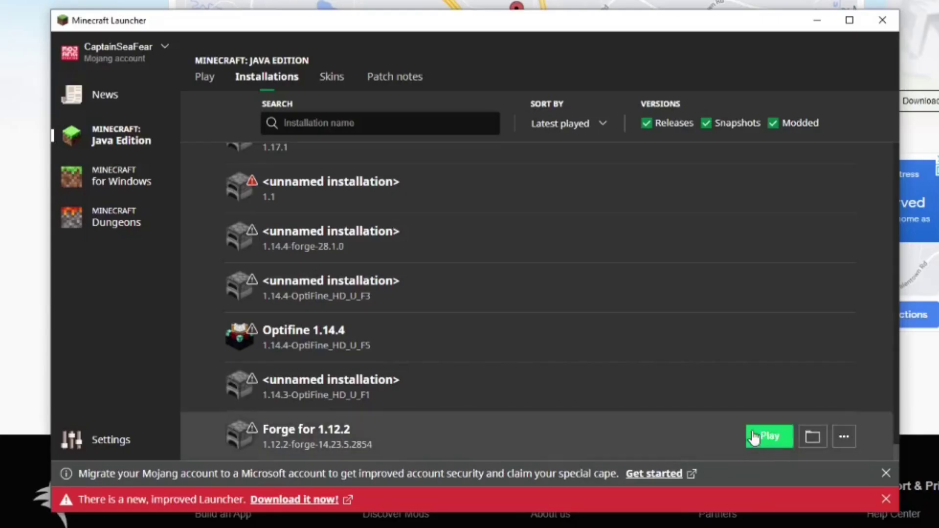
left_click(764, 436)
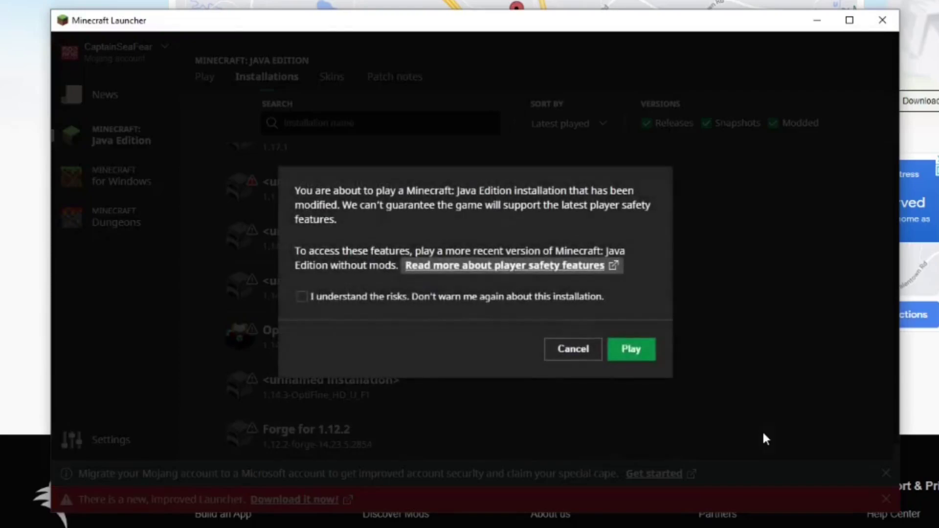
left_click(370, 294)
left_click(635, 356)
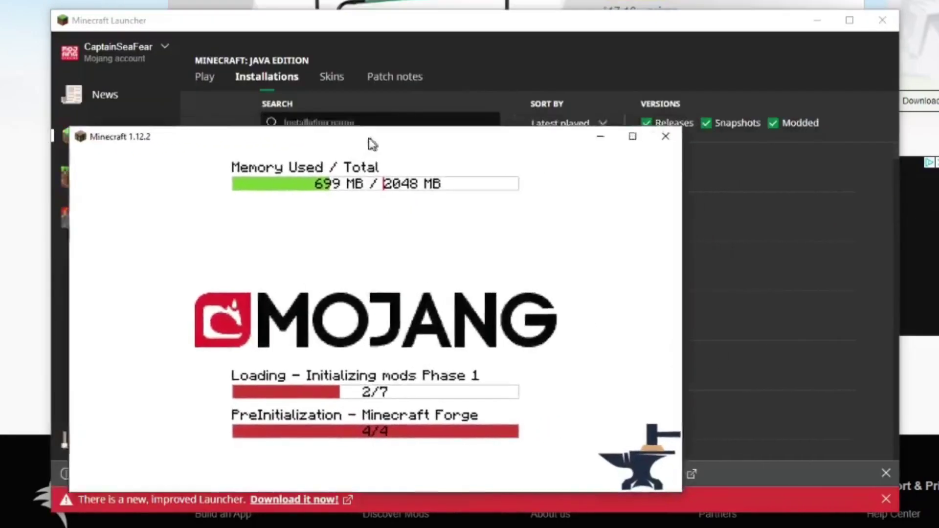
left_click_drag(371, 143, 453, 81)
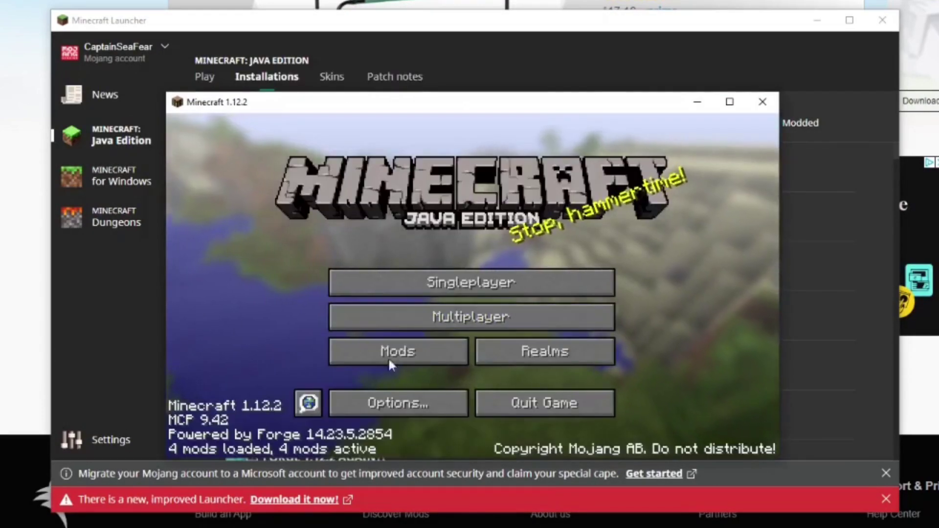
left_click(764, 101)
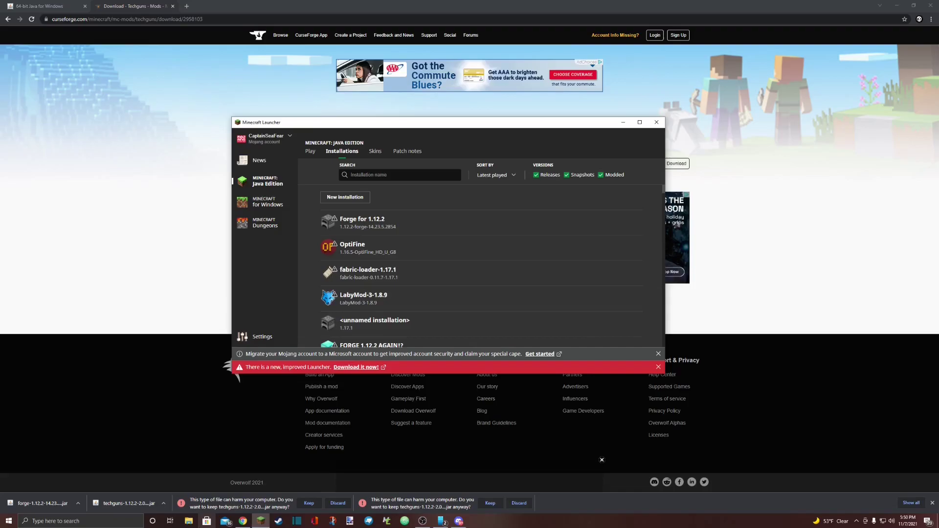
Open the Downloads folder in File Explorer and copy the techguns-1.12.2-2.0.2.0_pre3.2 (2).jar file
left_click(189, 521)
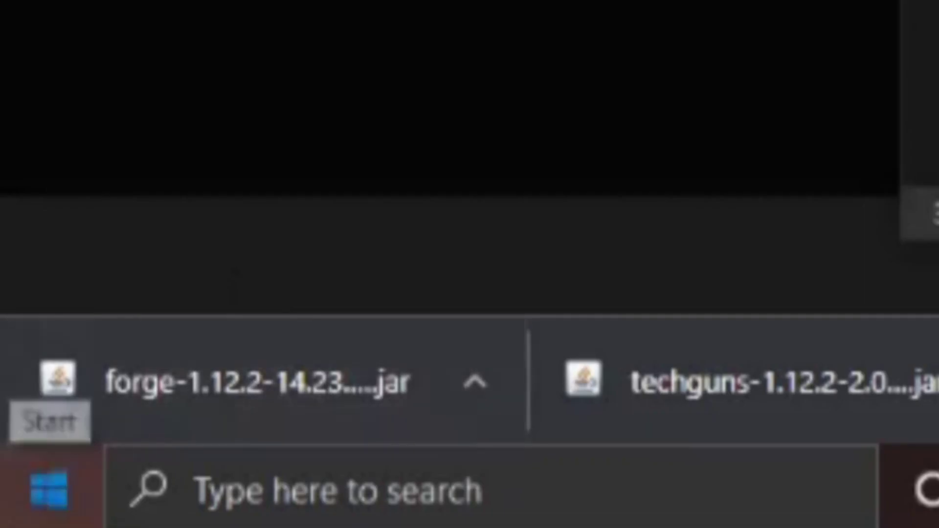
left_click(49, 490)
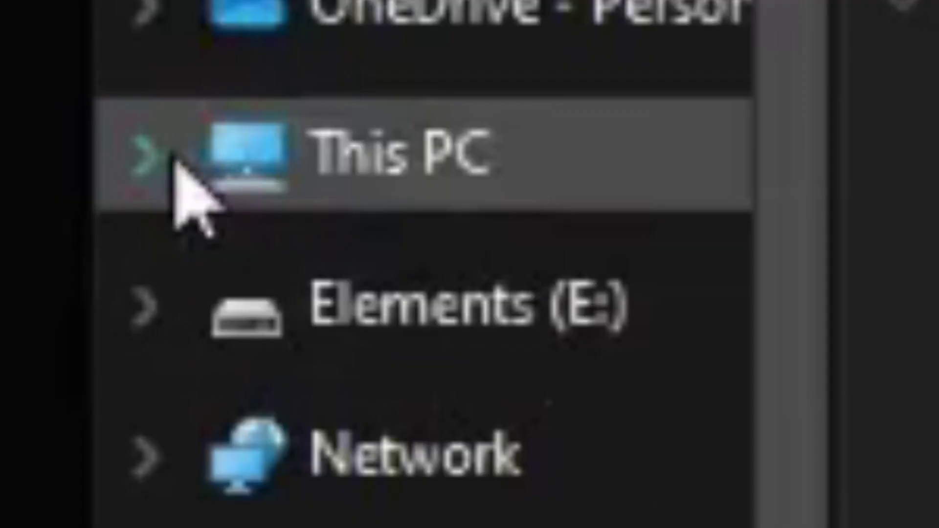
left_click(7, 483)
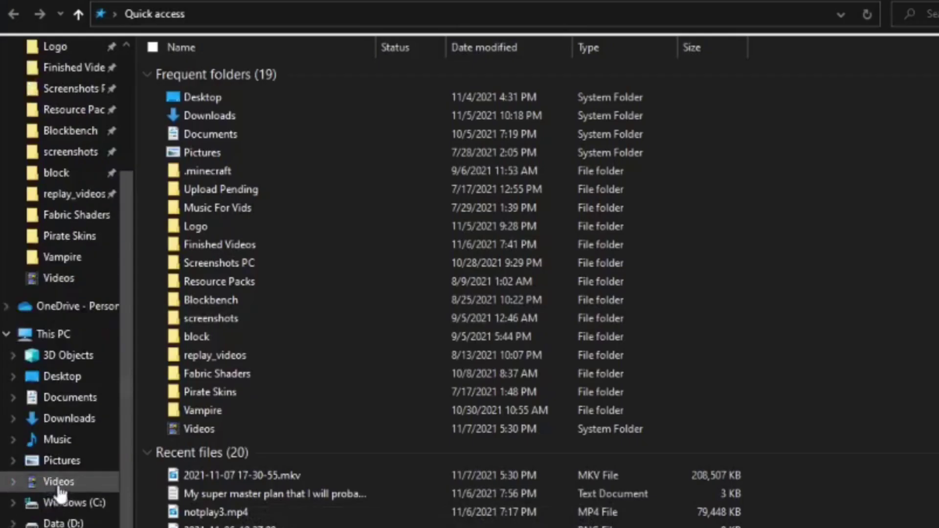
left_click(70, 421)
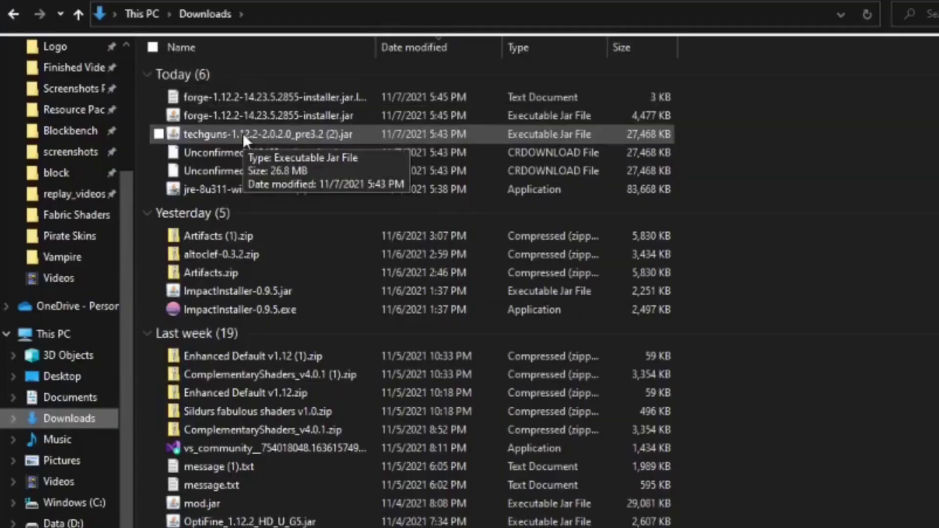
left_click(509, 298)
right_click(243, 133)
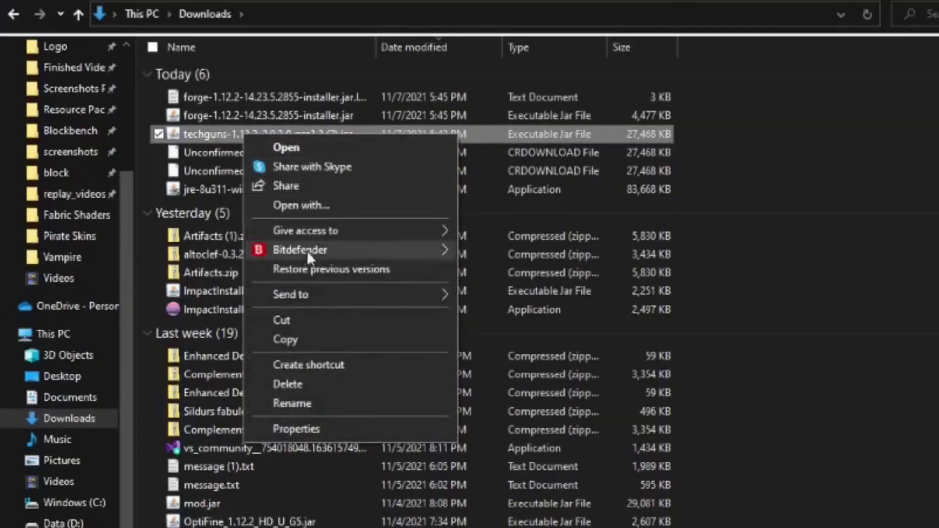
left_click(289, 338)
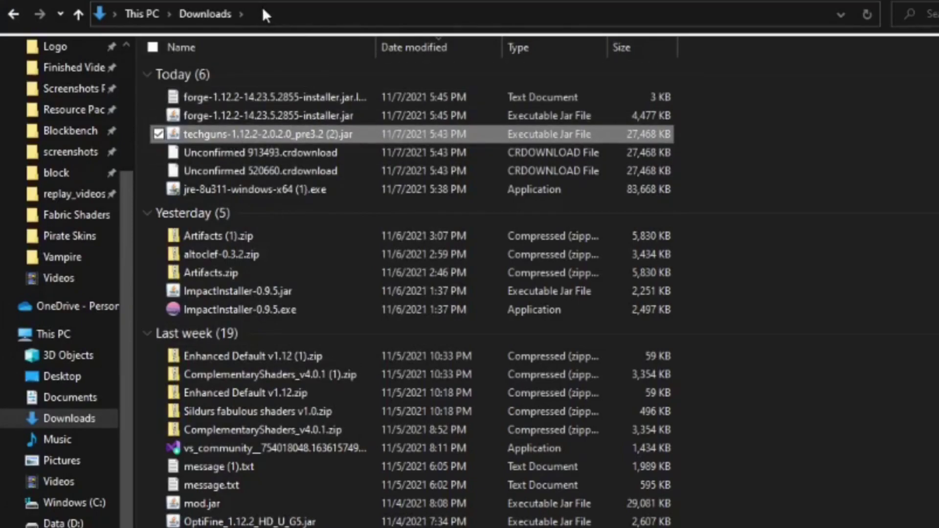
Go to the %appdata% location and open the mods folder inside .minecraft
left_click(274, 11)
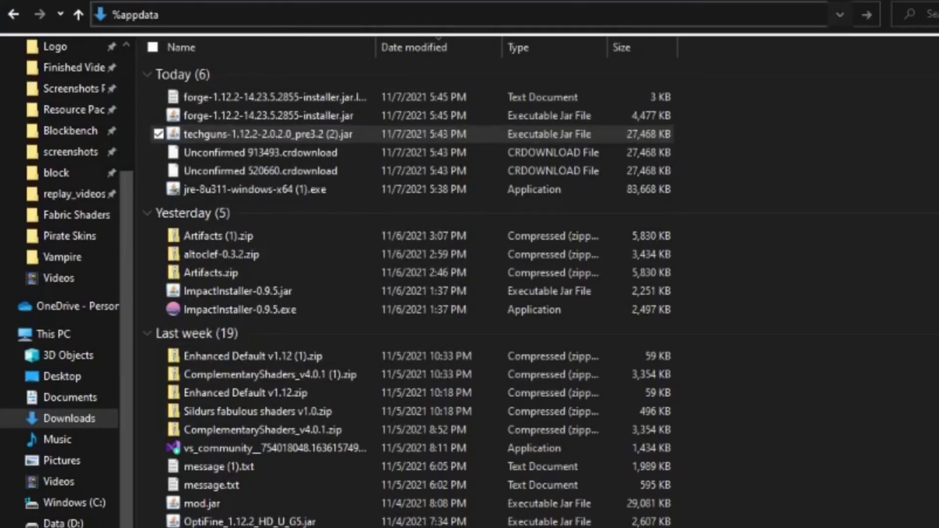
type("%appdata%")
key("Return")
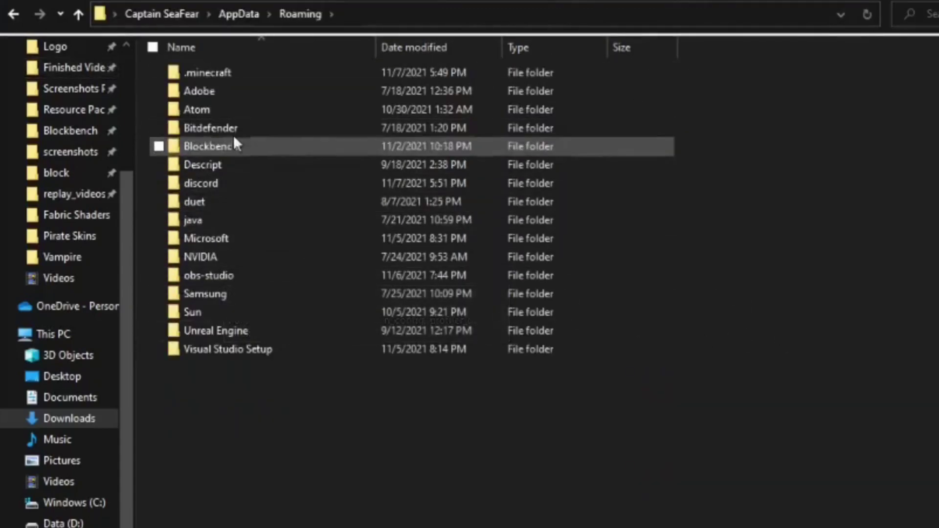
double_click(212, 78)
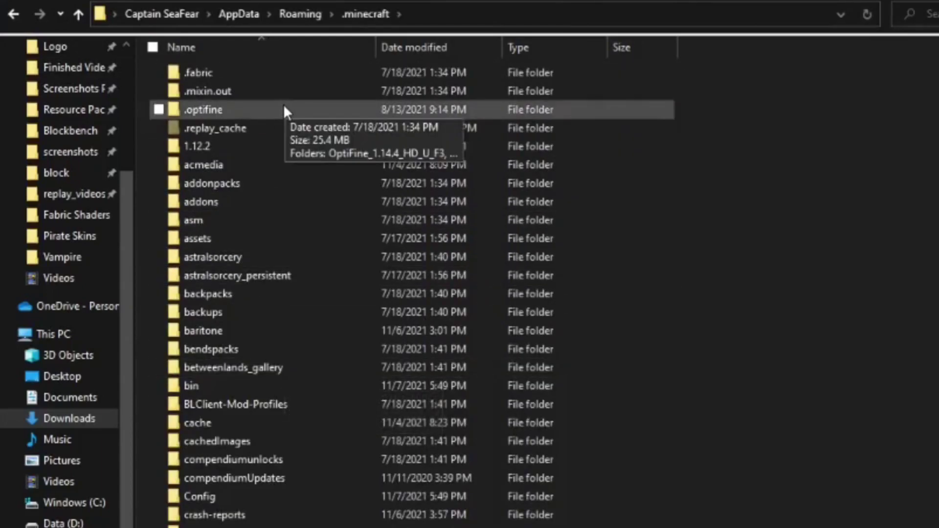
scroll(285, 110, "down", 11)
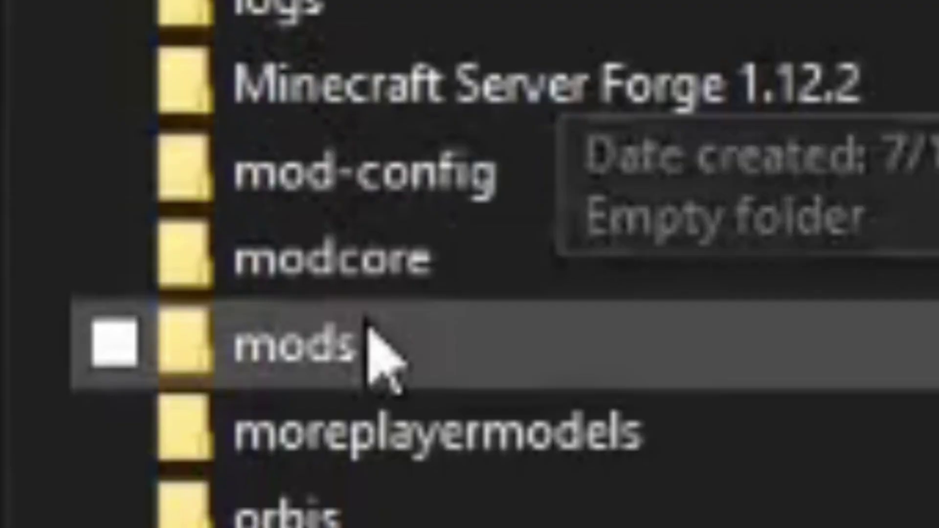
left_click(218, 224)
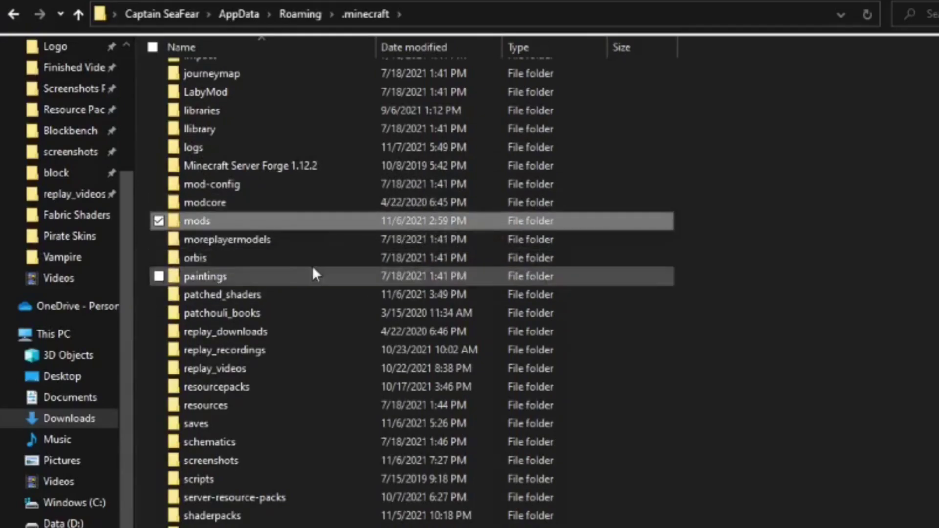
double_click(178, 226)
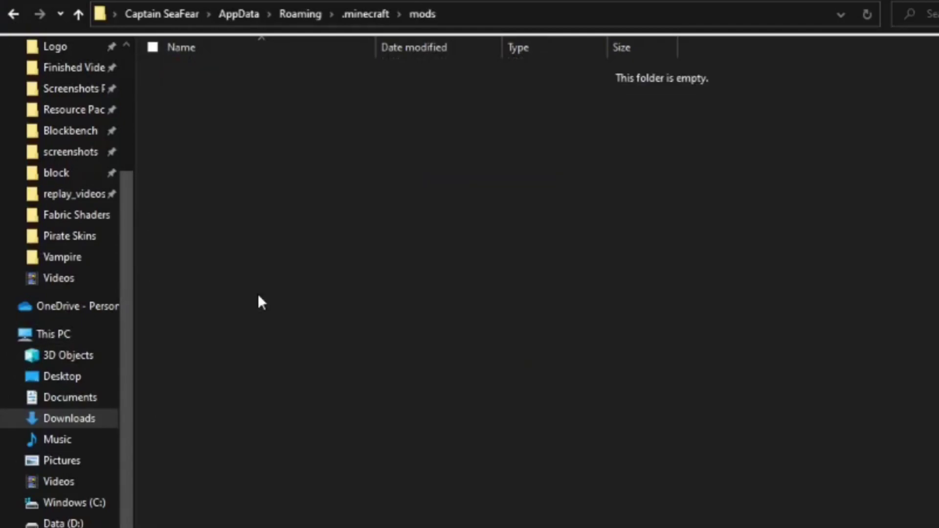
Paste the copied Techguns jar into the mods folder and close File Explorer
right_click(327, 149)
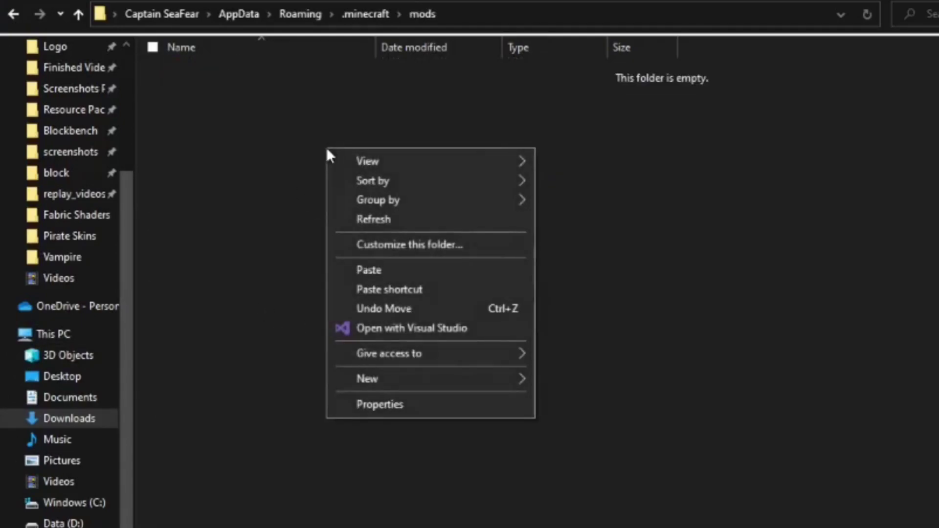
left_click(373, 272)
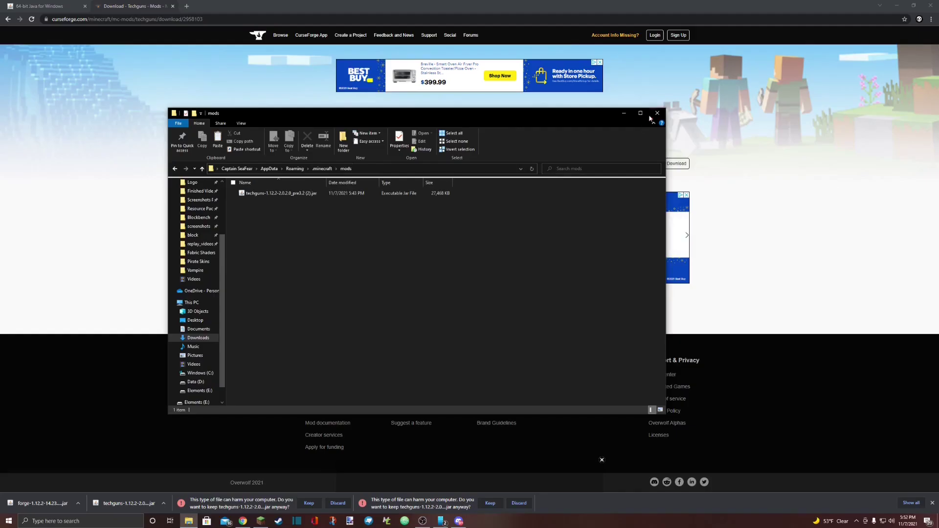
left_click(657, 115)
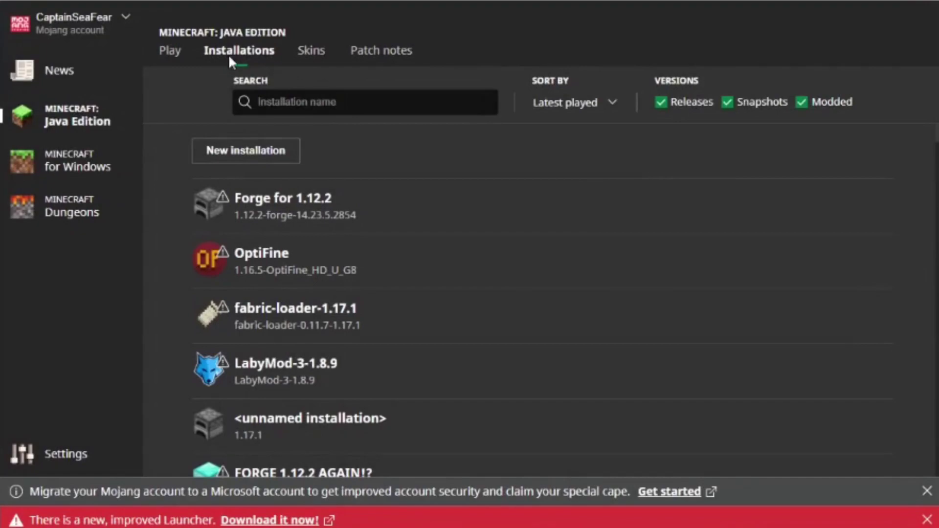
Start Minecraft from the launcher's play page with the Forge for 1.12.2 installation selected
left_click(168, 54)
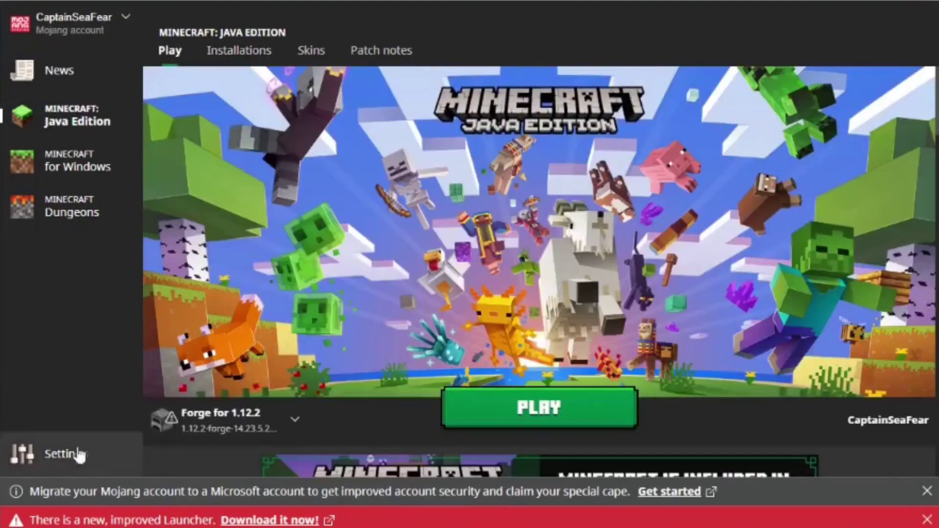
mouse_move(180, 422)
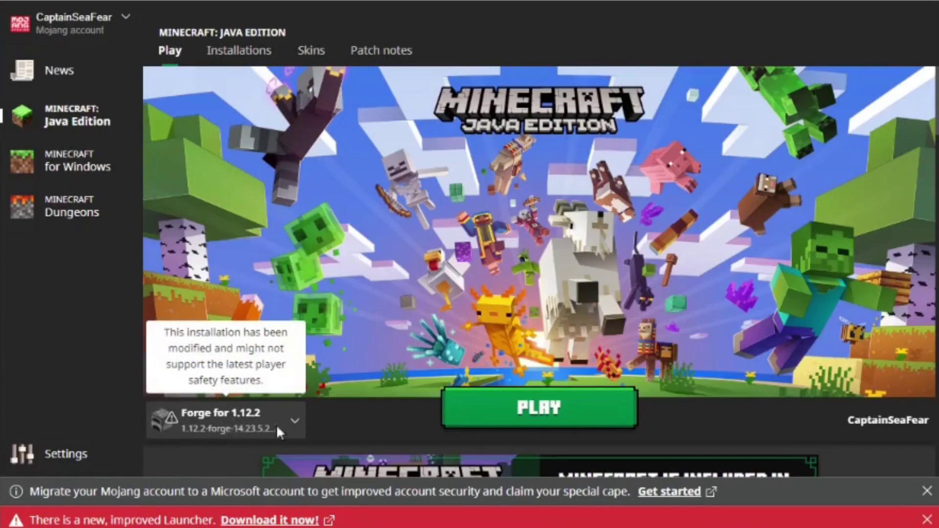
left_click(494, 405)
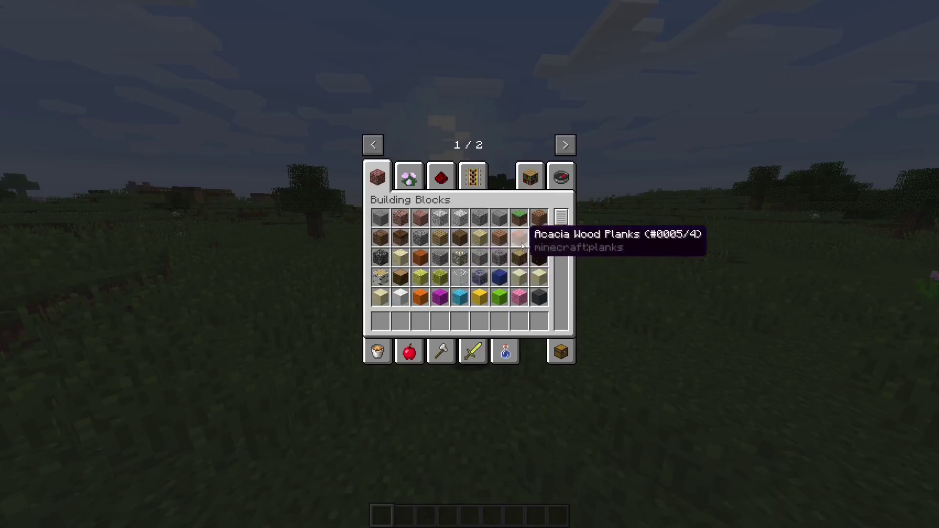
Show the Techguns category on the second page of the creative inventory
left_click(566, 146)
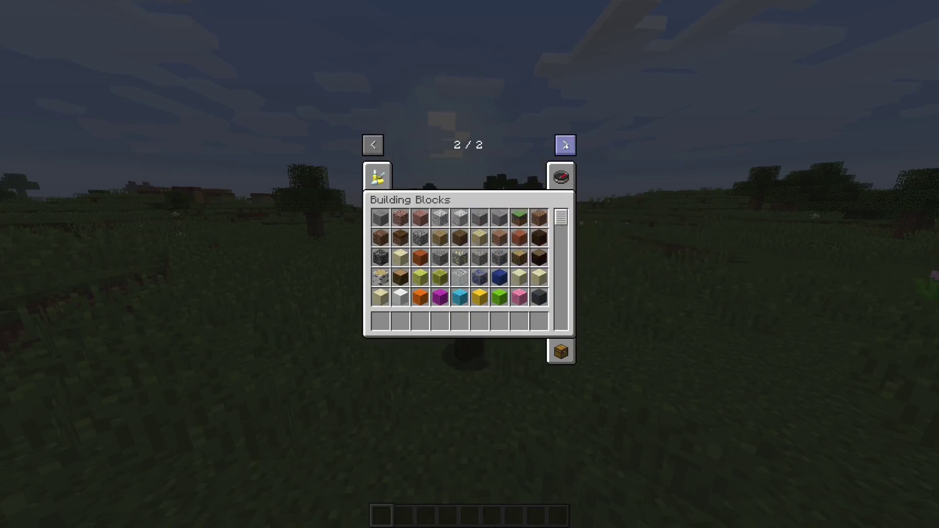
left_click(378, 178)
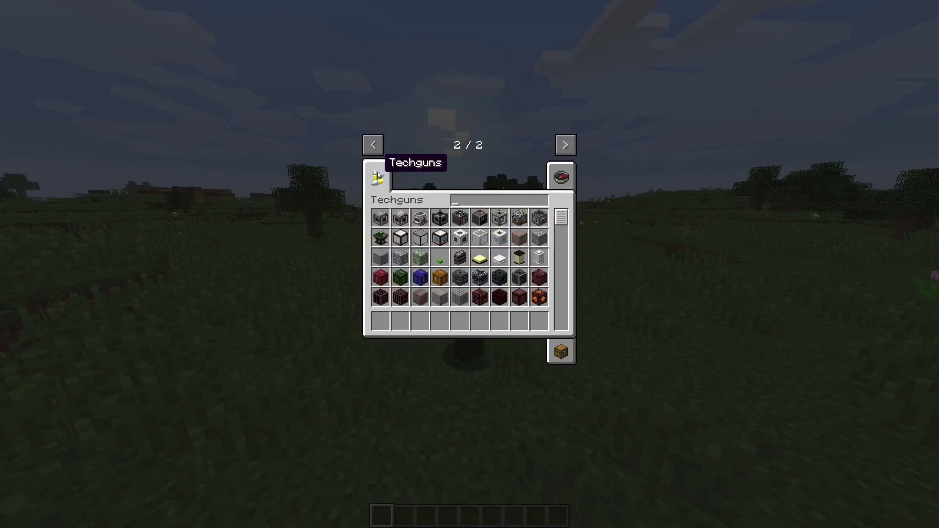
Put the Grim Reaper and the Rocket Launcher from the Techguns items into the first two hotbar slots and close the inventory
scroll(497, 273, "down", 5)
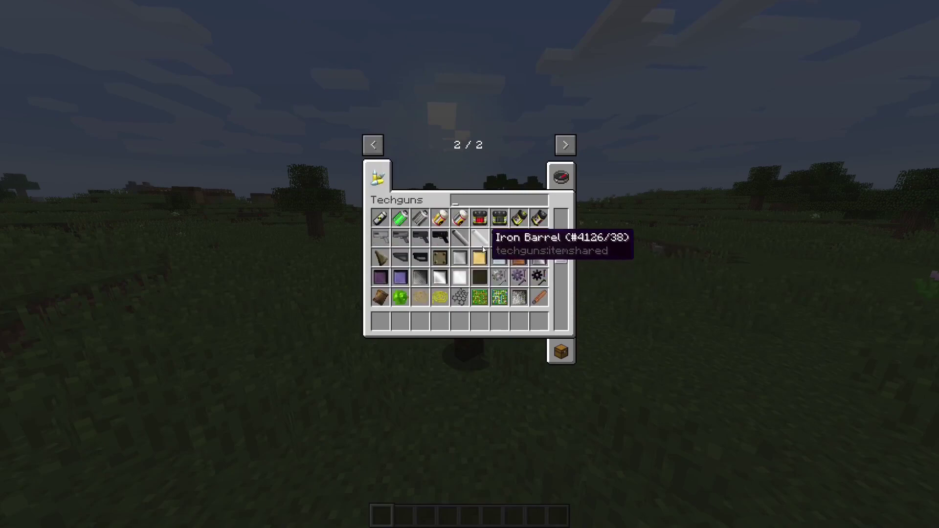
scroll(440, 294, "down", 5)
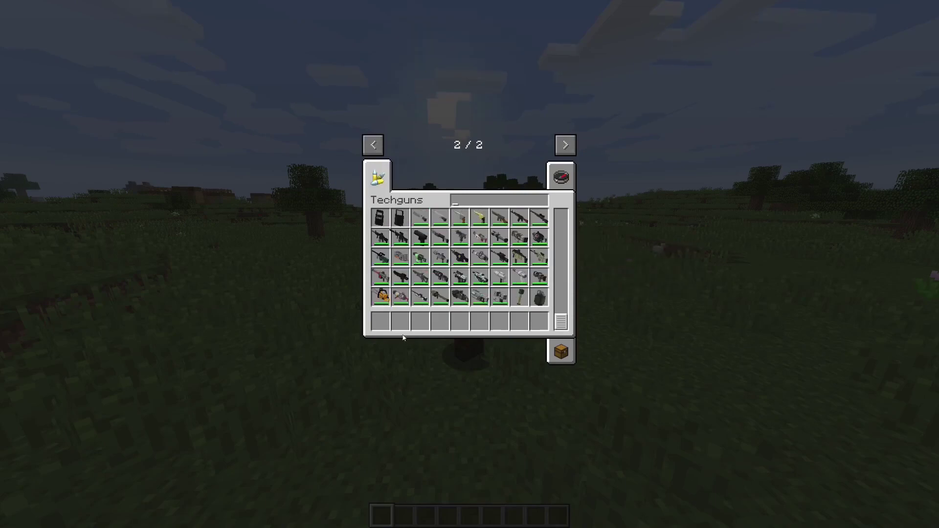
left_click(398, 294)
left_click(518, 252)
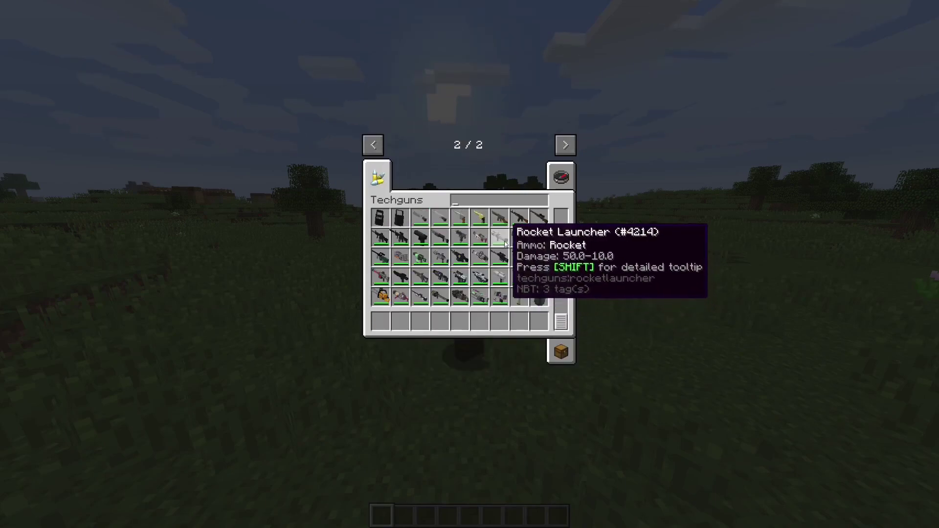
left_click(399, 297, "shift")
left_click(495, 245)
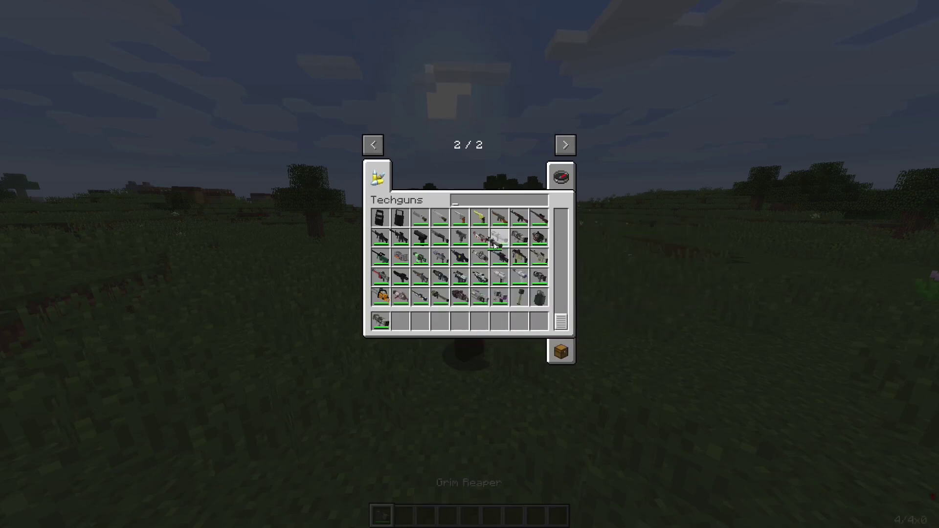
left_click(400, 322)
key("e")
Test the Rocket Launcher from the second hotbar slot in the world and switch to the Grim Reaper in the first slot
key("2")
key("F5")
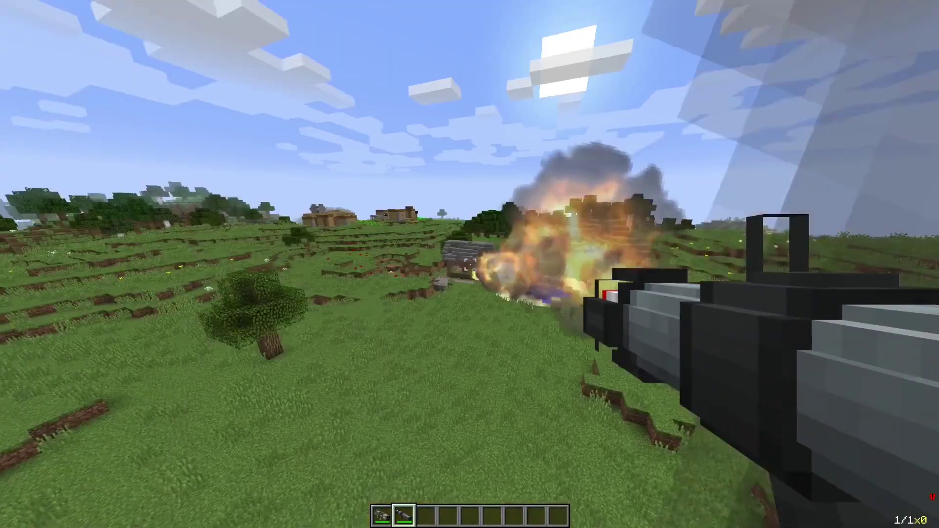
key("1")
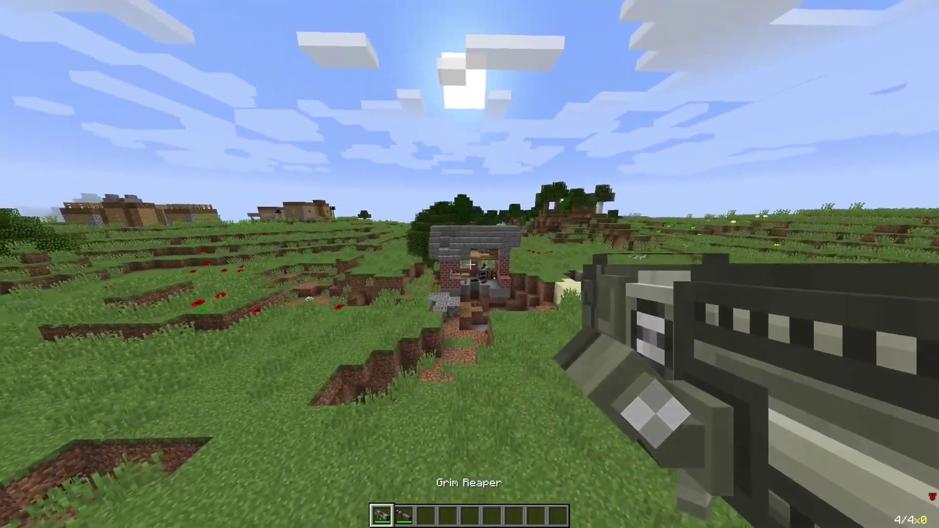